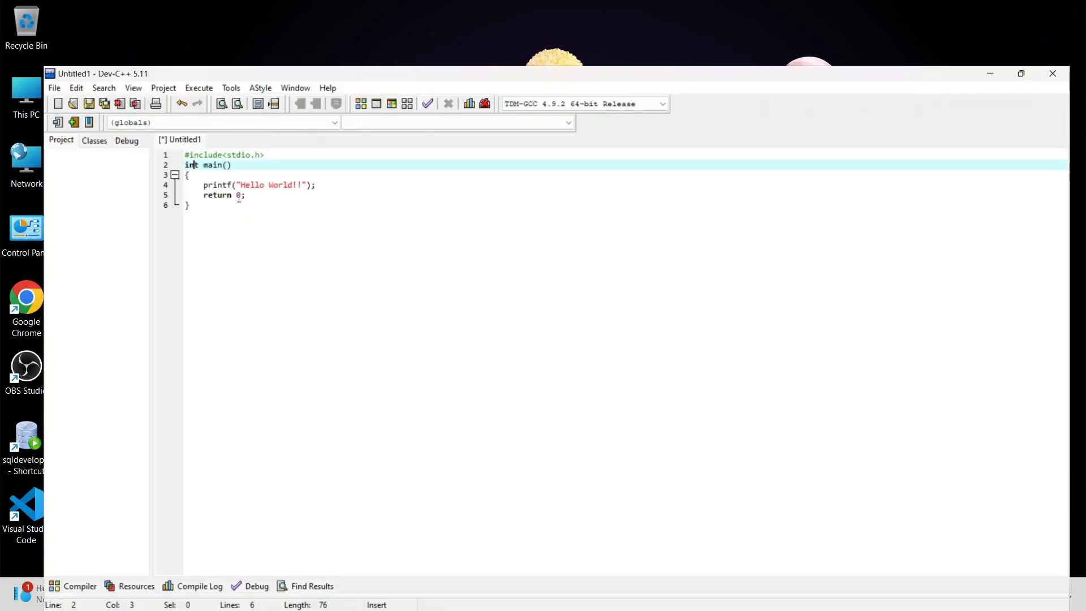
pyautogui.moveTo(237, 196); pyautogui.dragTo(277, 203)
pyautogui.click(236, 219)
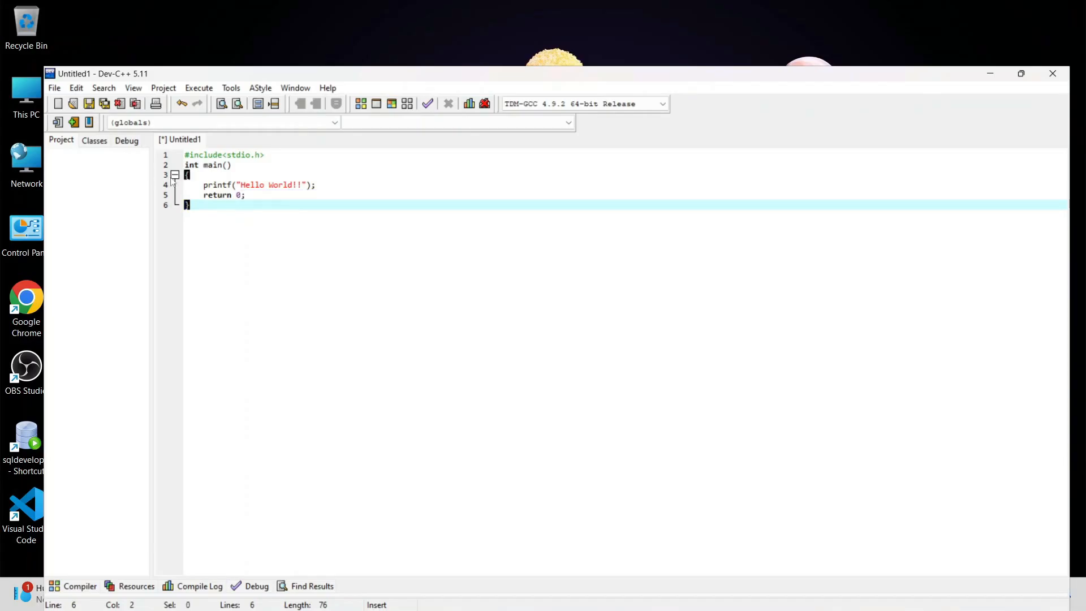
pyautogui.doubleClick(238, 195)
pyautogui.click(254, 196)
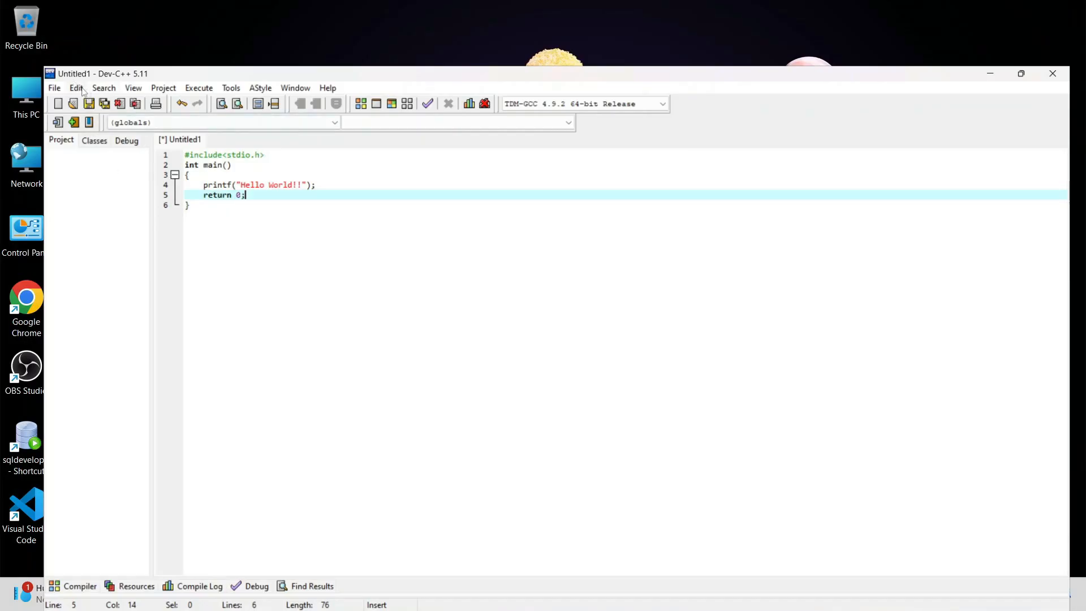
pyautogui.click(54, 88)
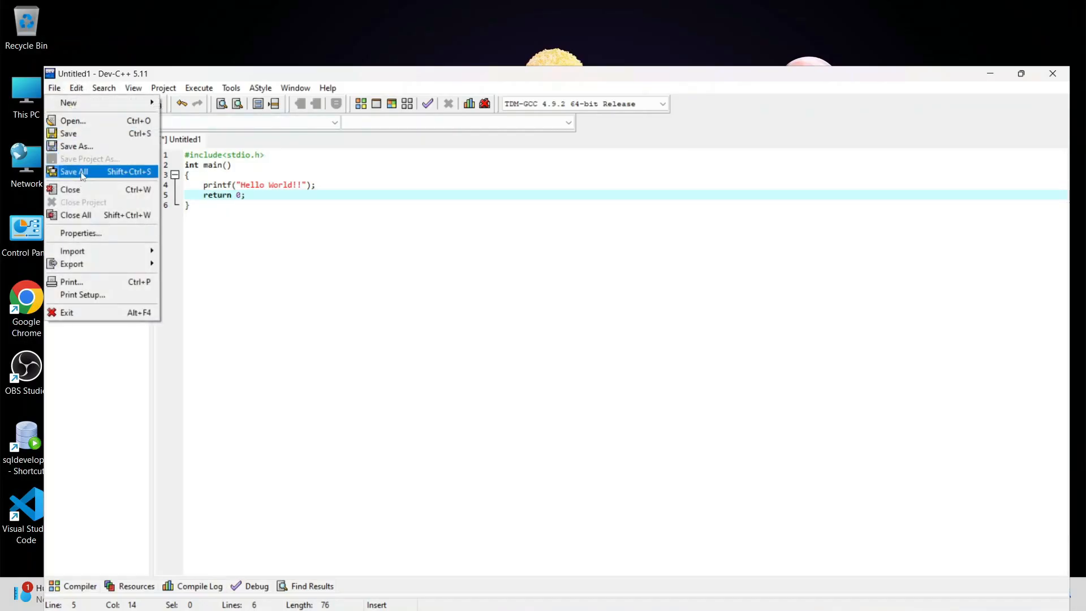
pyautogui.click(82, 172)
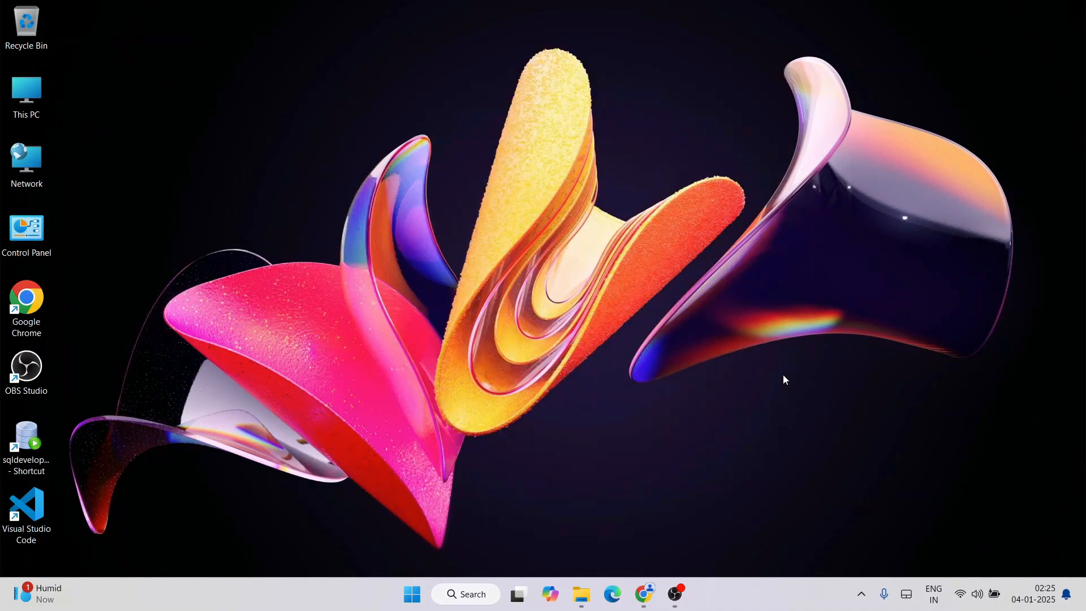
# Switch to Google Chrome and search Google for "dev c++ download".
pyautogui.click(644, 594)
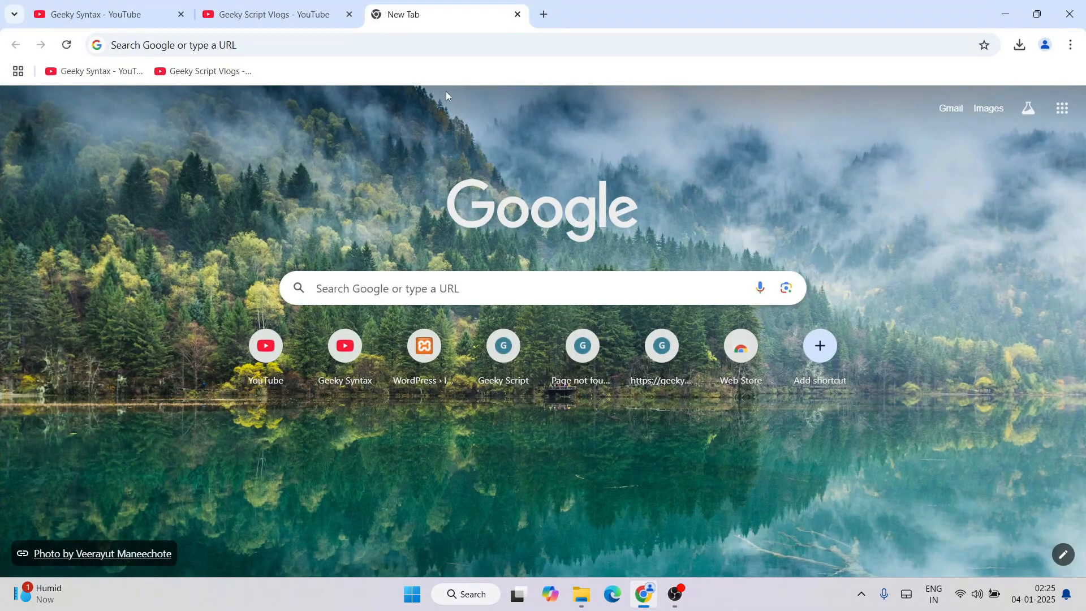
pyautogui.click(463, 51)
pyautogui.write('dev++')
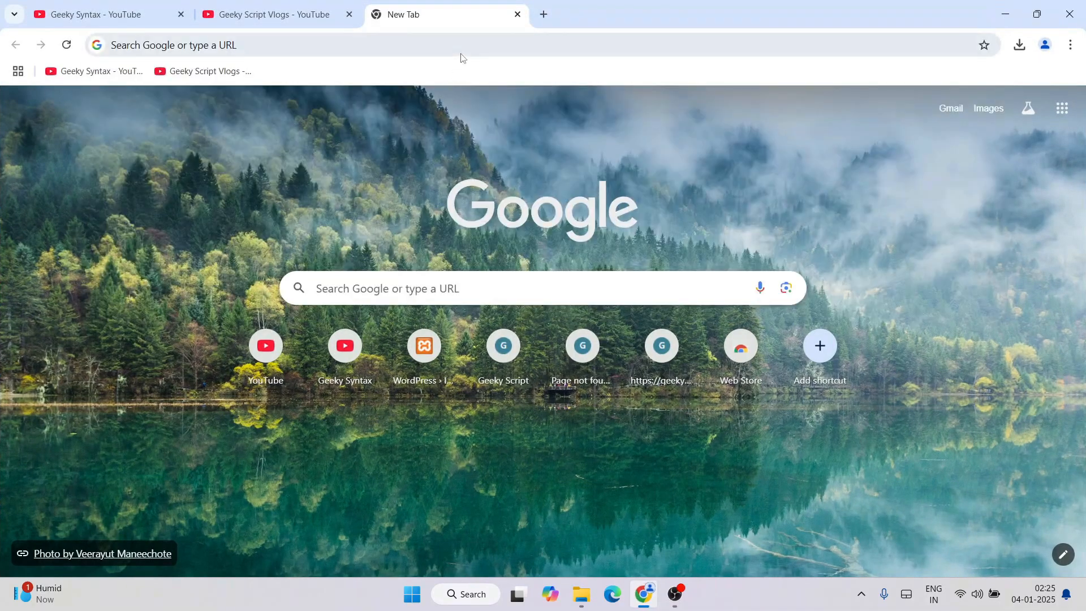
pyautogui.press('Down')
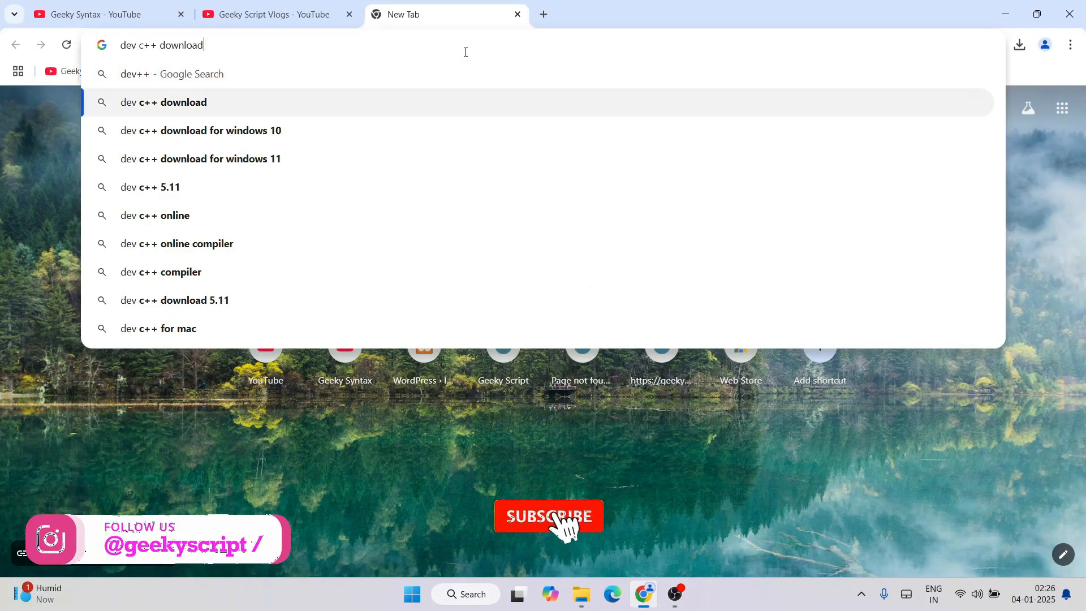
pyautogui.press('Return')
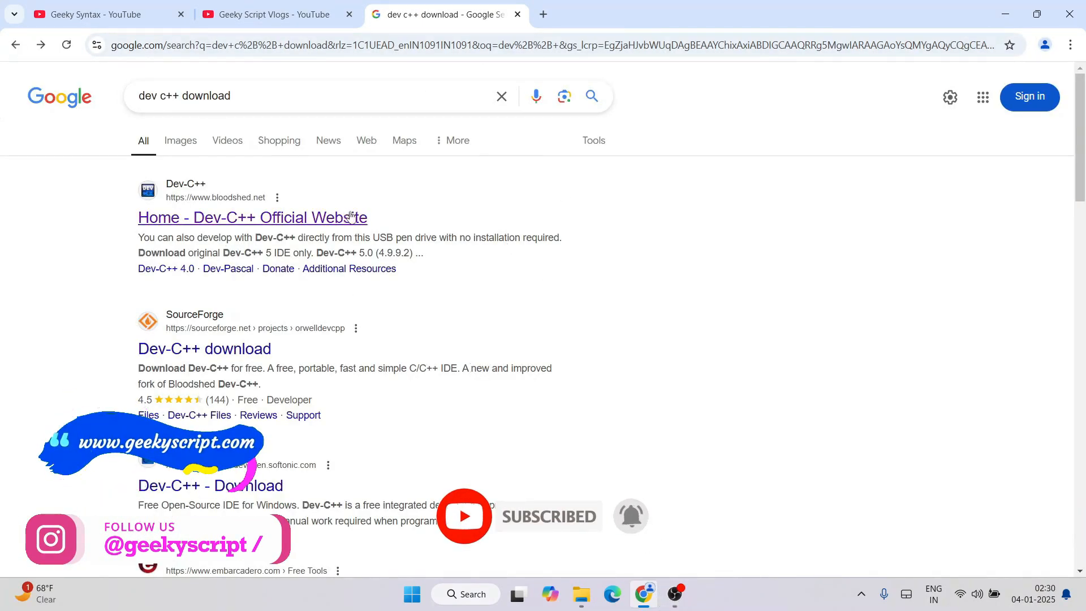
# Open the Dev-C++ project page on SourceForge from the search results and check its web address and title.
pyautogui.scroll(-3, 380, 261)
pyautogui.scroll(2, 380, 262)
pyautogui.scroll(1, 380, 261)
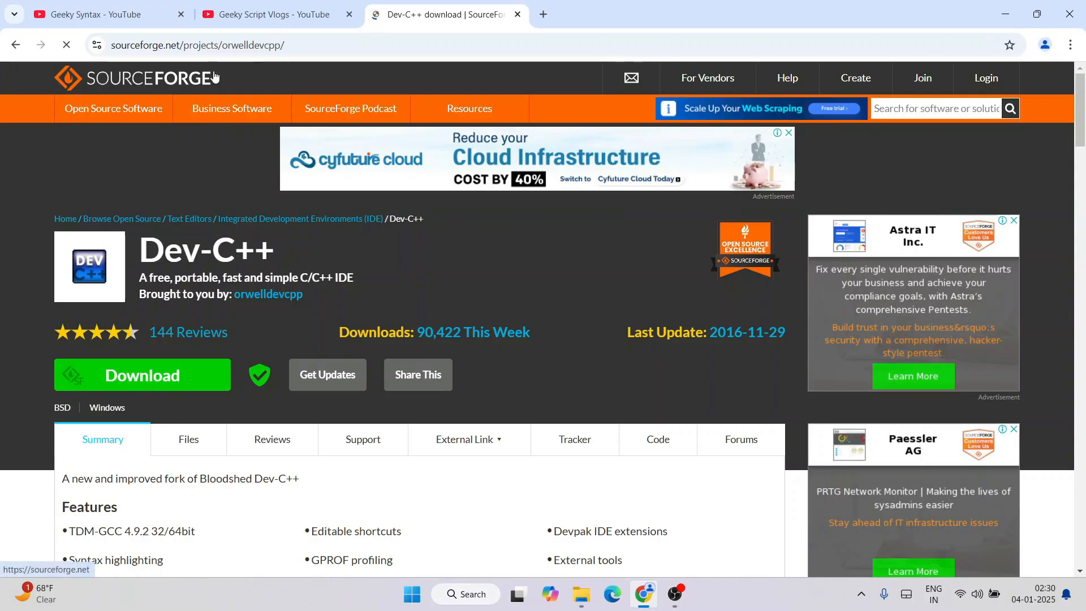
pyautogui.click(176, 49)
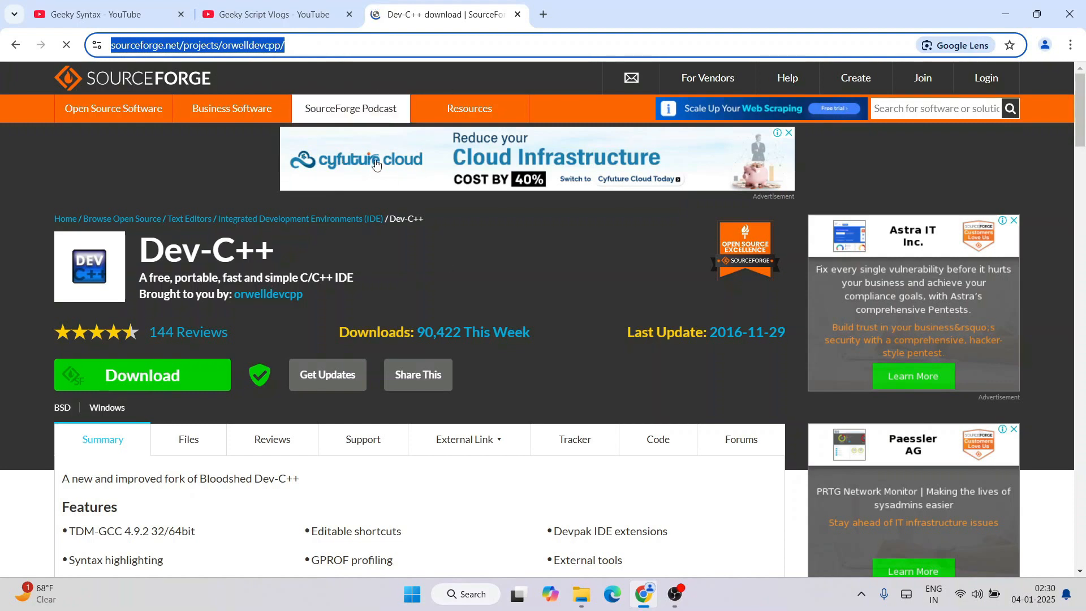
pyautogui.click(421, 272)
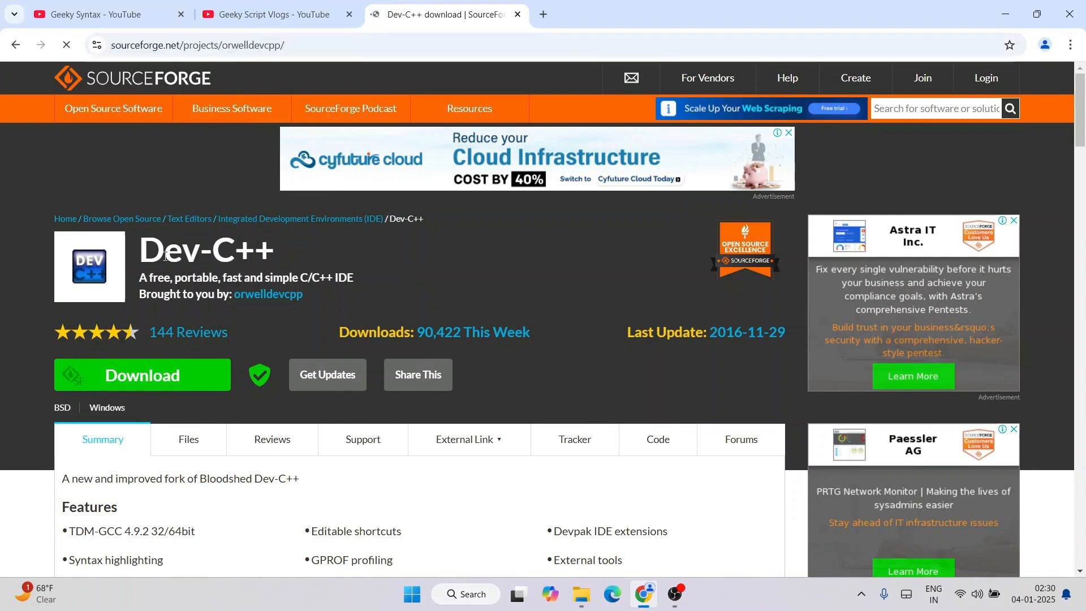
pyautogui.click(294, 254)
# Download the installer Dev-Cpp 5.11 TDM-GCC 4.9.2 Setup.exe from SourceForge and check the browser's download list.
pyautogui.click(163, 383)
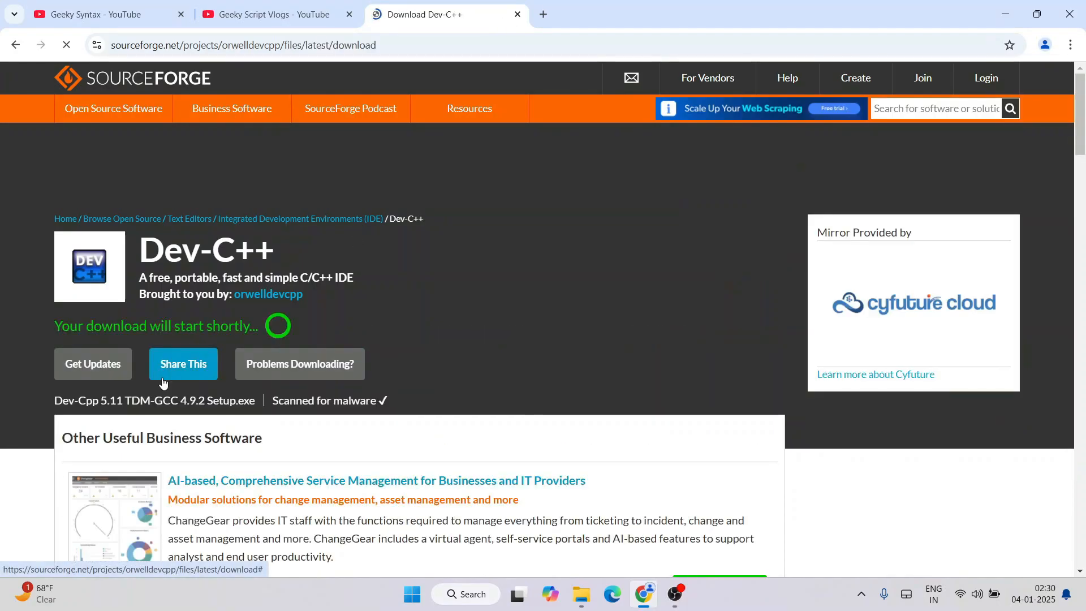
pyautogui.scroll(-2, 428, 261)
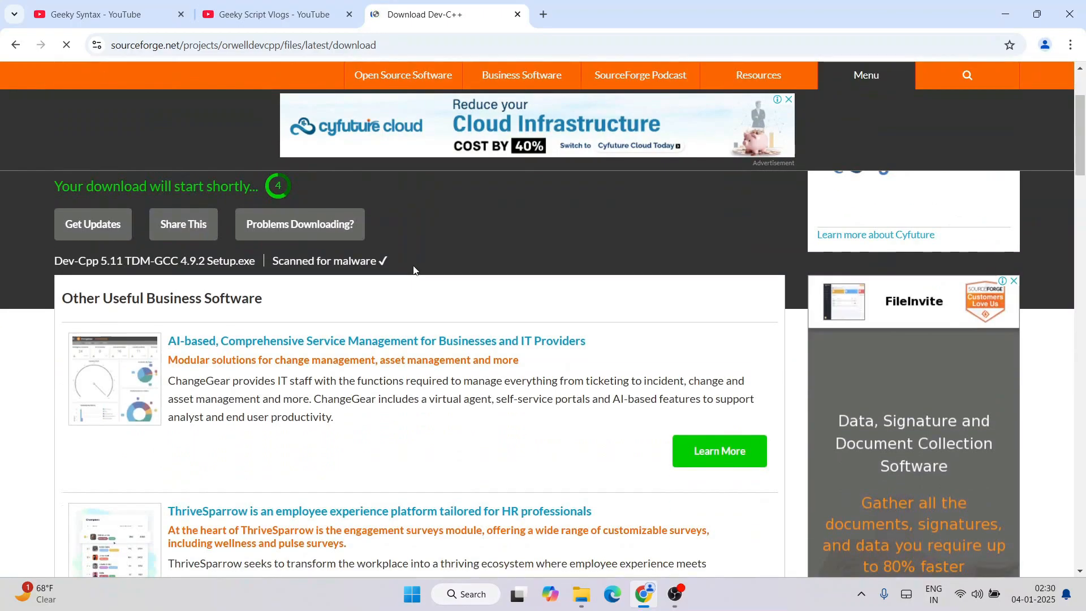
pyautogui.scroll(2, 178, 332)
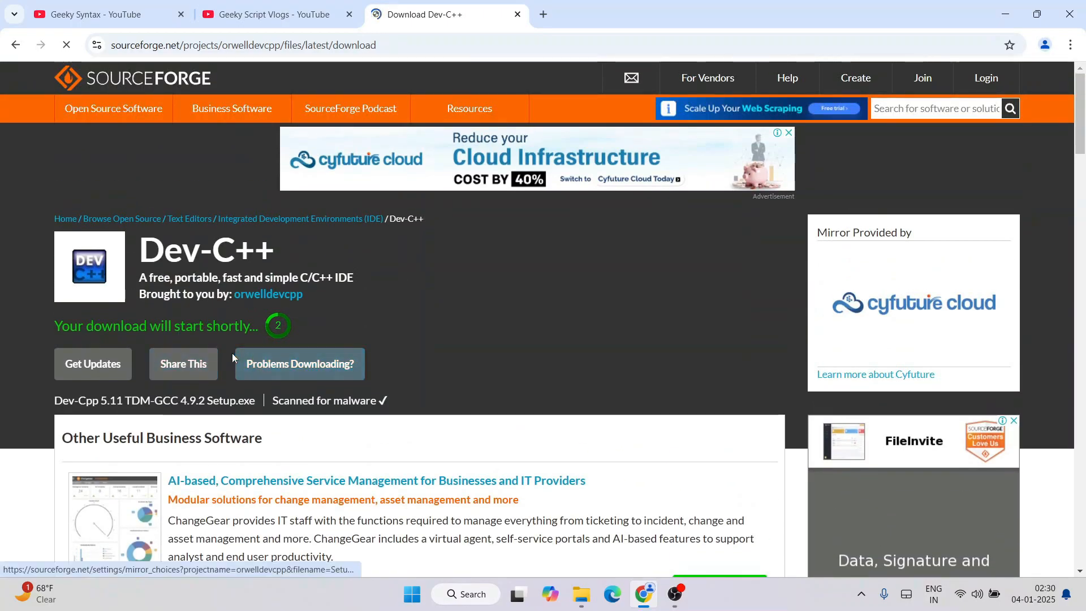
pyautogui.moveTo(55, 401); pyautogui.dragTo(151, 399)
pyautogui.click(133, 396)
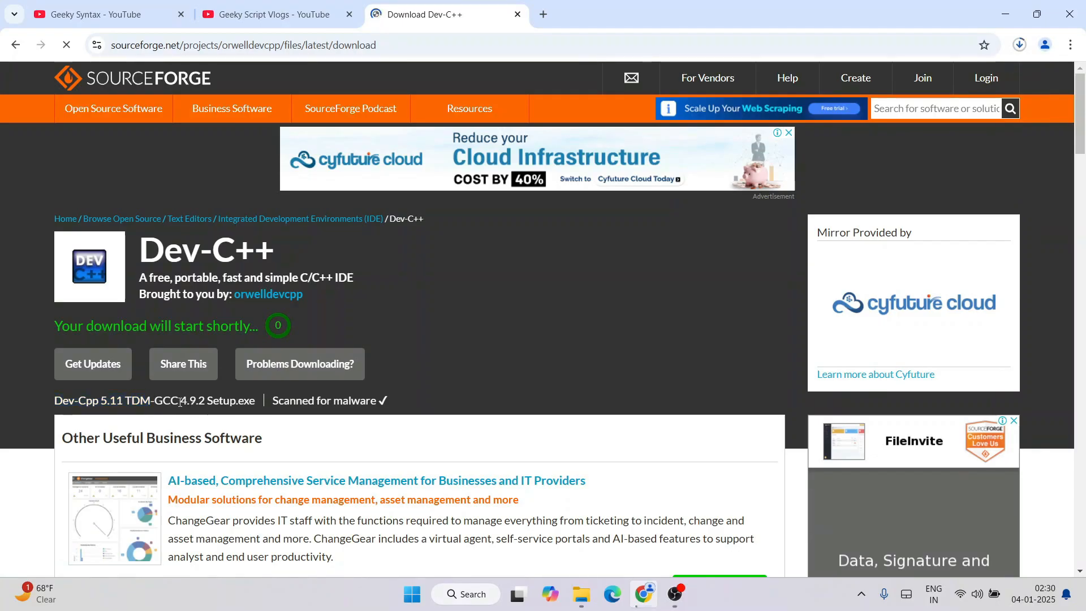
pyautogui.moveTo(179, 402); pyautogui.dragTo(260, 403)
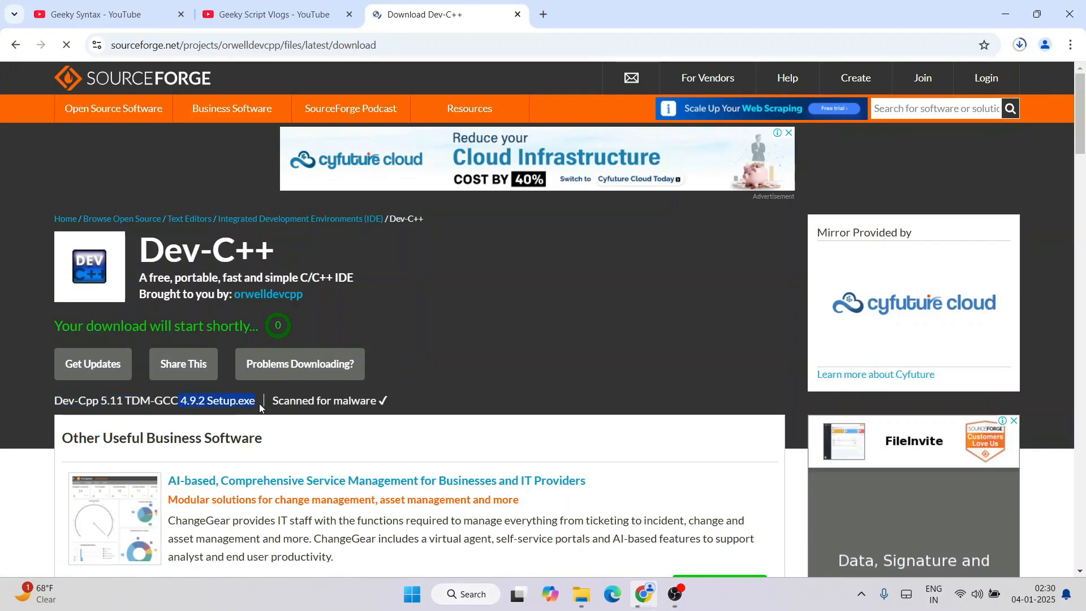
pyautogui.click(219, 402)
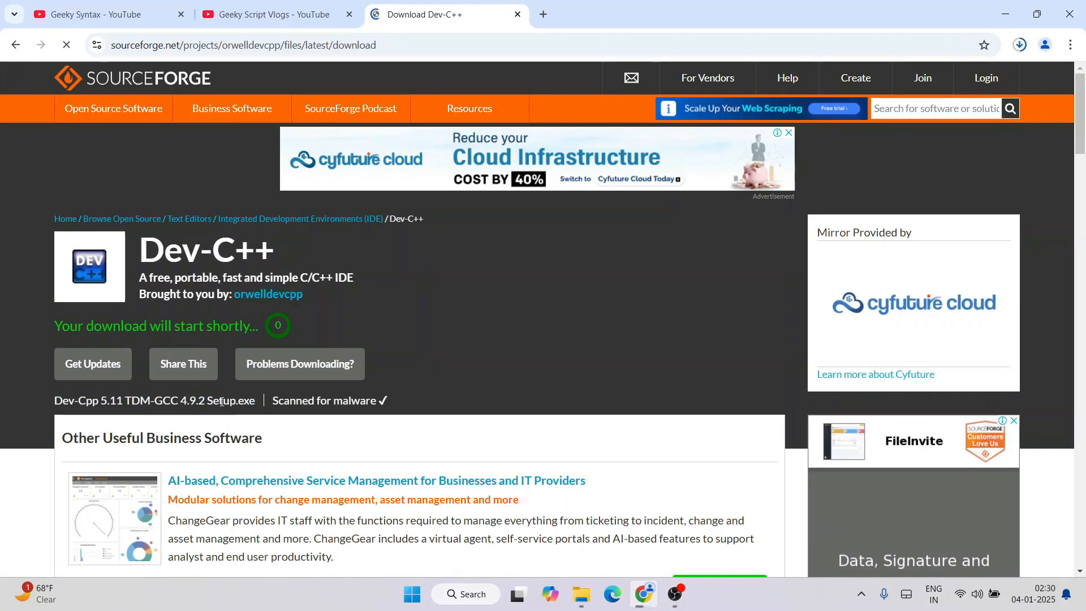
pyautogui.click(1021, 45)
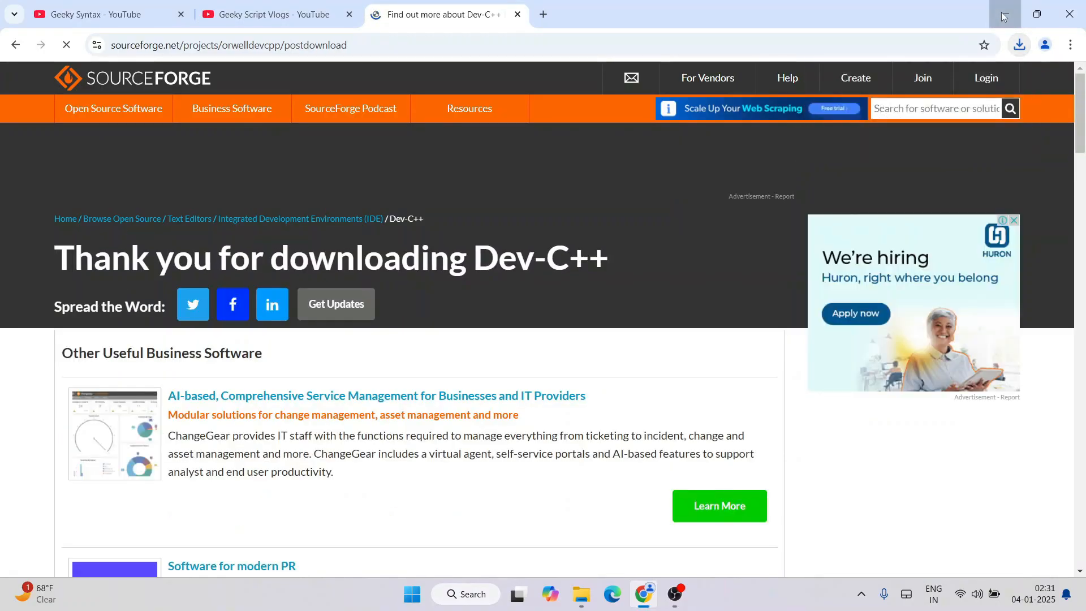
# Switch to File Explorer and launch Dev-Cpp 5.11 TDM-GCC 4.9.2 Setup.exe from the files folder in Downloads, allowing it to run.
pyautogui.click(1004, 14)
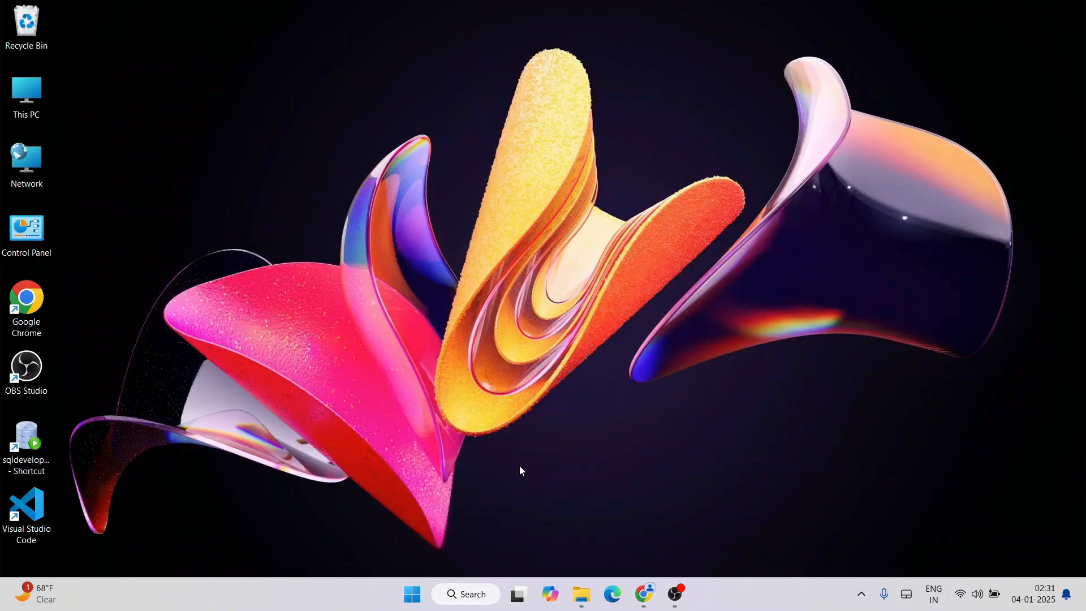
pyautogui.click(591, 592)
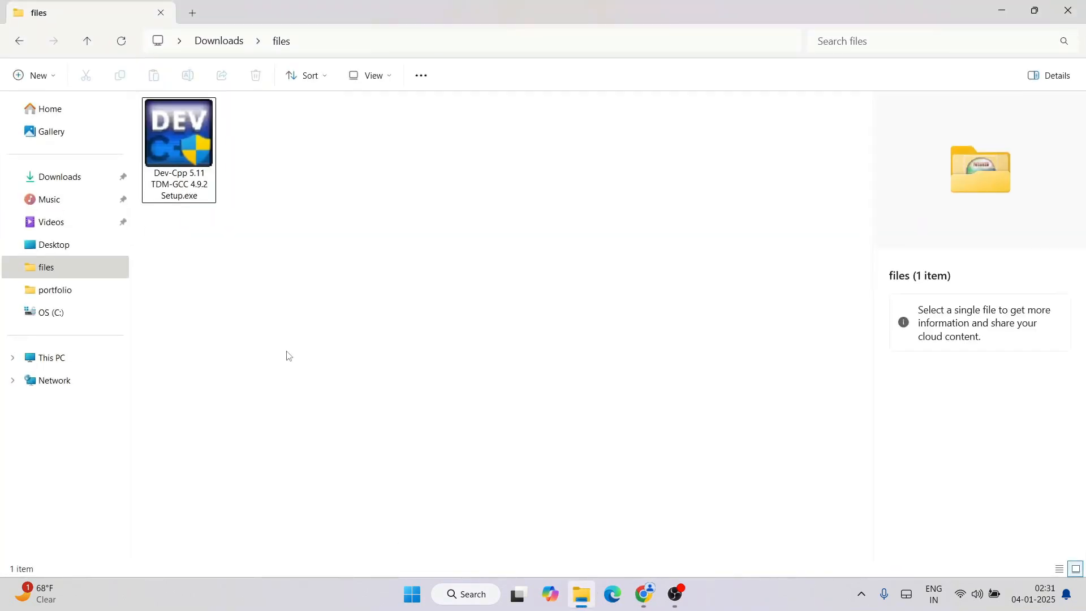
pyautogui.click(184, 159)
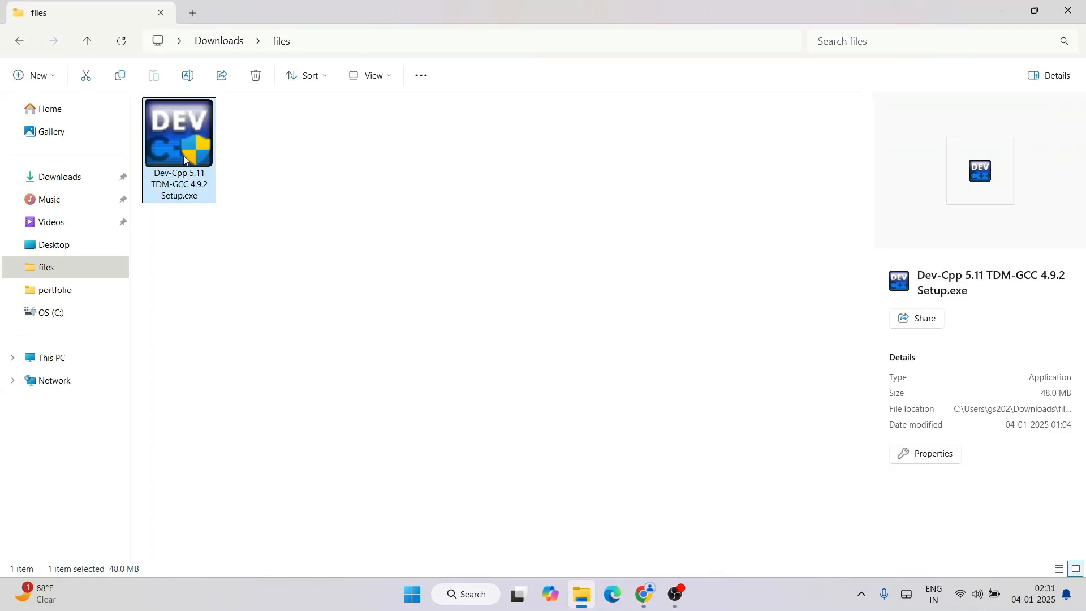
pyautogui.doubleClick(174, 153)
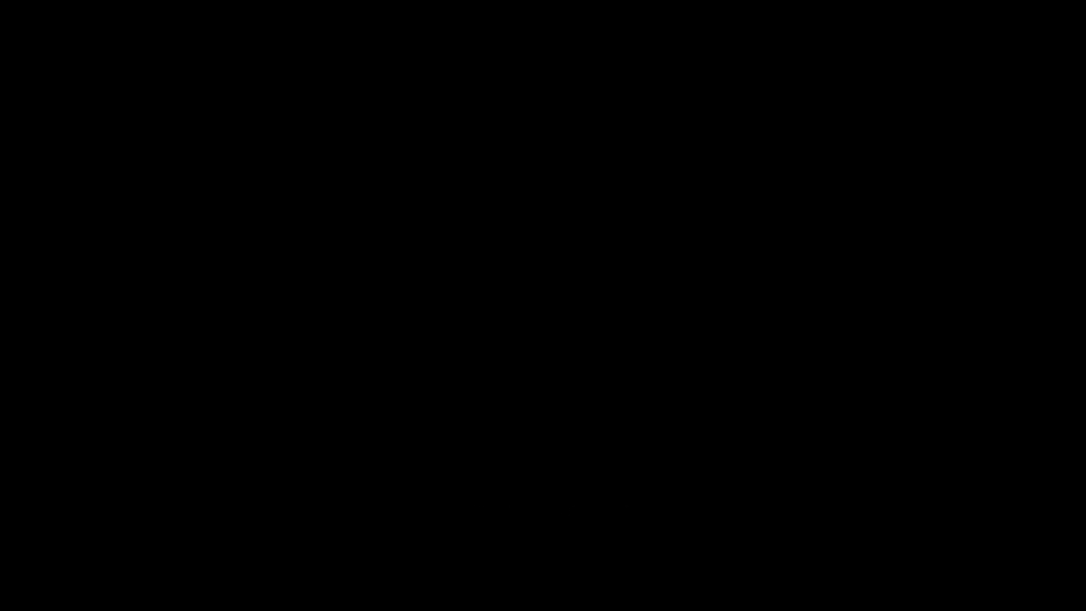
pyautogui.click(495, 419)
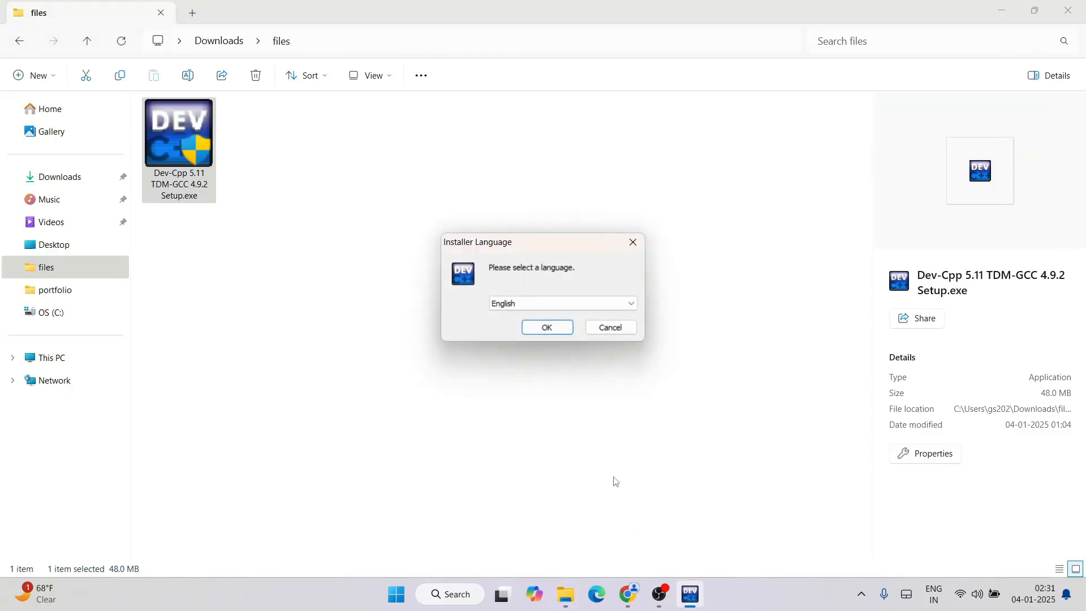
# Choose English as the installer language and accept the license agreement after reading through it.
pyautogui.click(547, 304)
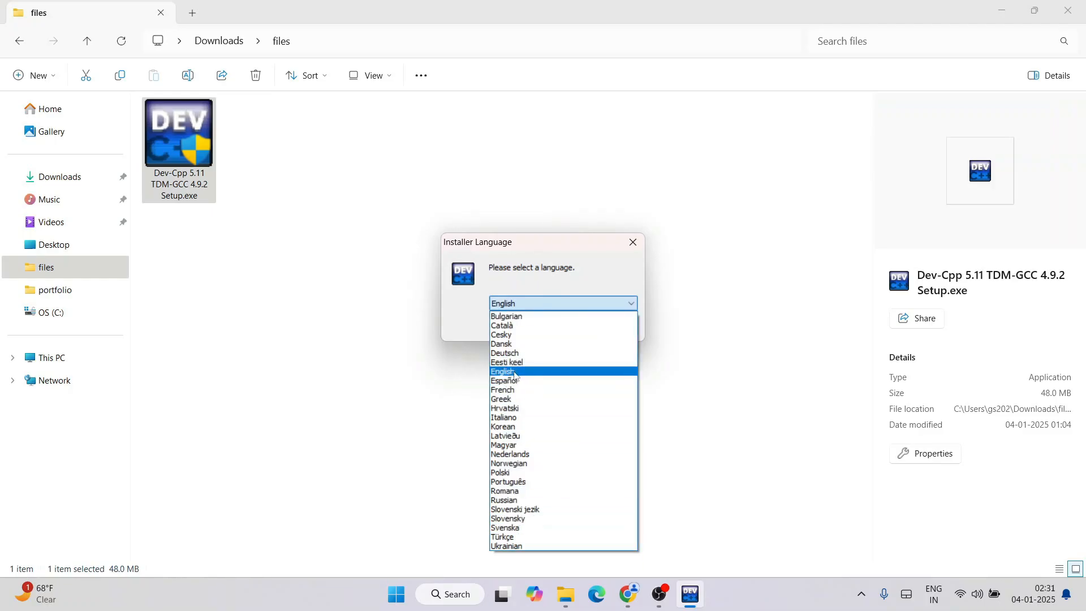
pyautogui.click(515, 373)
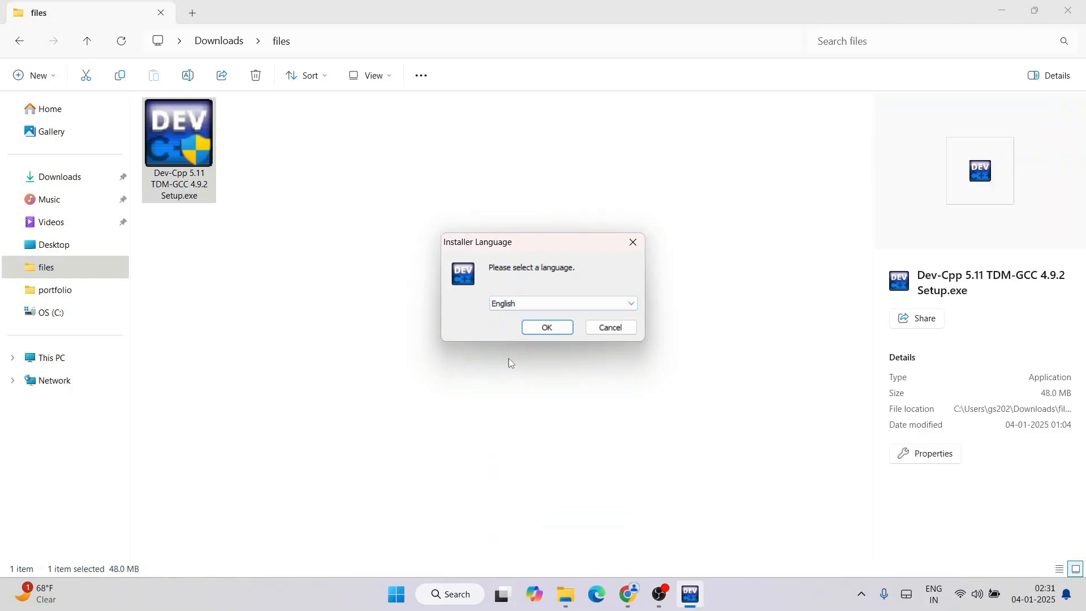
pyautogui.click(556, 328)
pyautogui.scroll(-4, 557, 278)
pyautogui.scroll(-12, 560, 279)
pyautogui.scroll(-6, 572, 289)
pyautogui.click(632, 412)
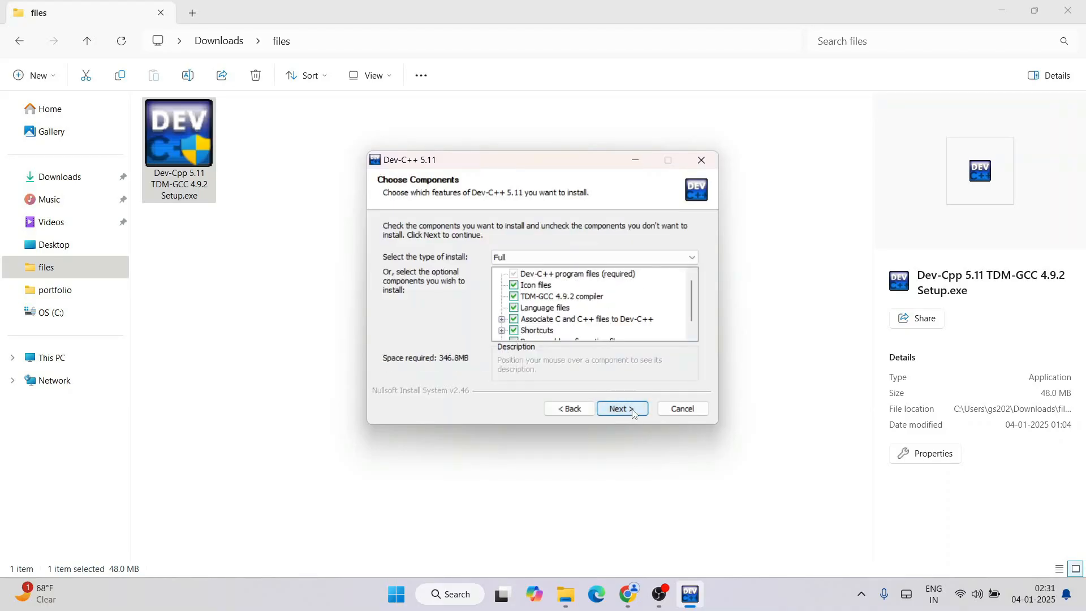
# Review the installer's optional components and compare them with the feature list on the Dev-C++ SourceForge page in Chrome.
pyautogui.scroll(-1, 593, 315)
pyautogui.scroll(1, 593, 315)
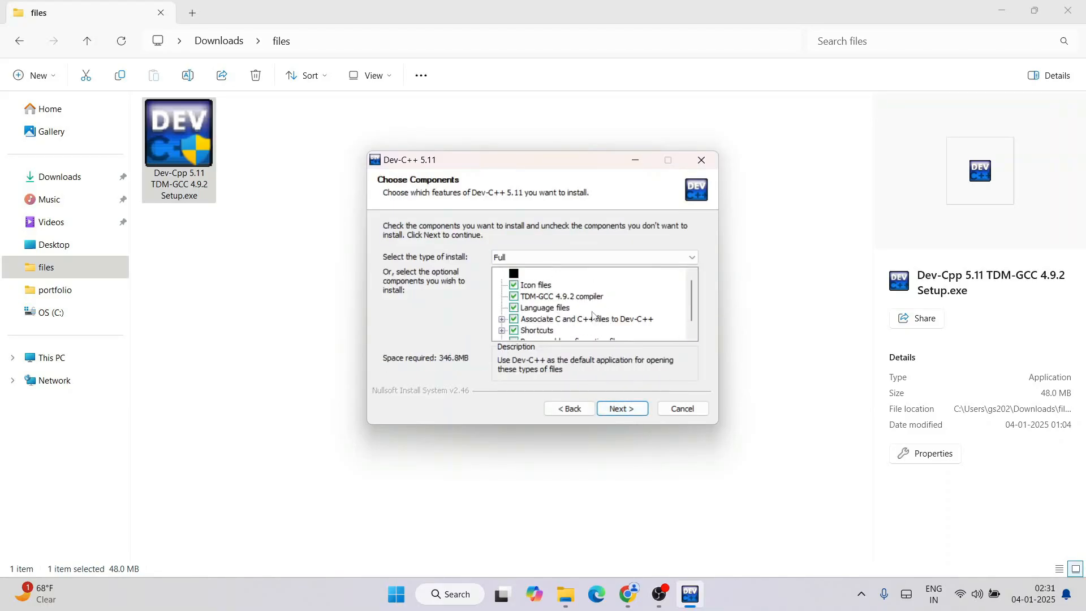
pyautogui.scroll(-1, 571, 310)
pyautogui.scroll(1, 560, 306)
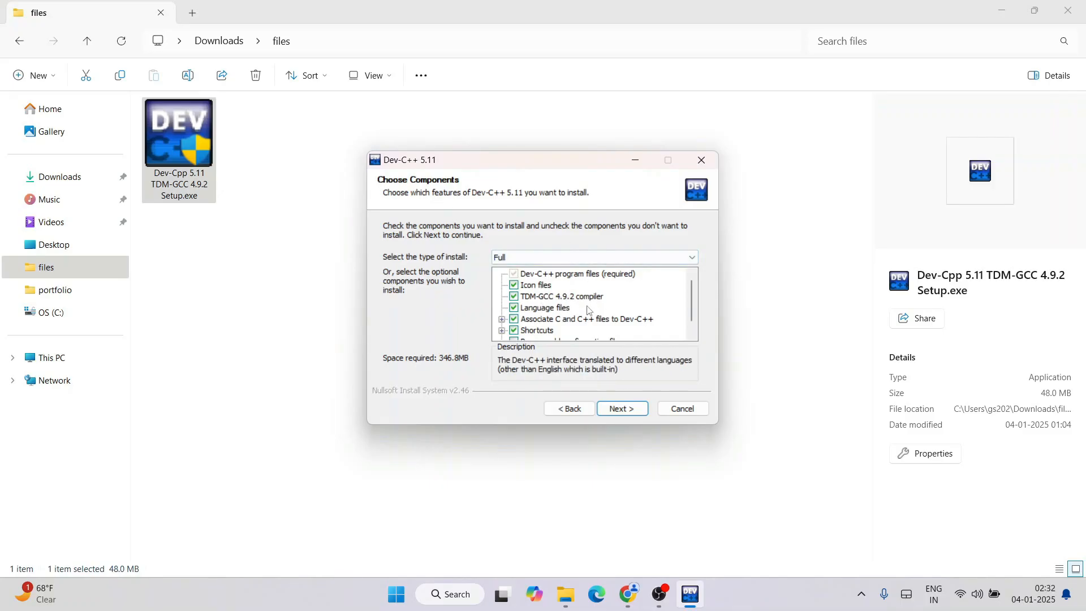
pyautogui.click(628, 594)
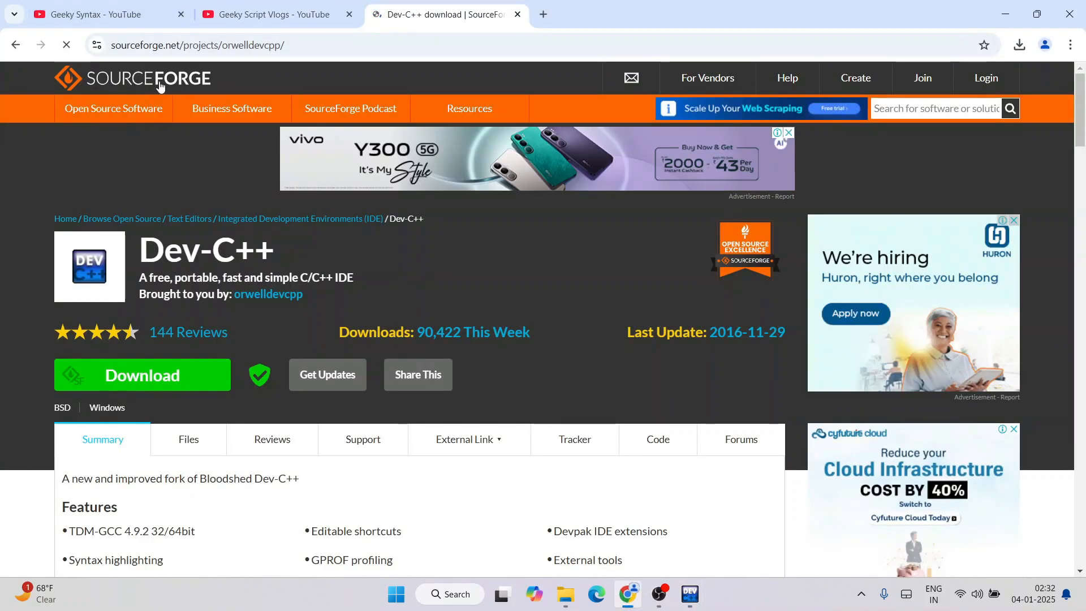
pyautogui.hotkey('ctrl', 'l')
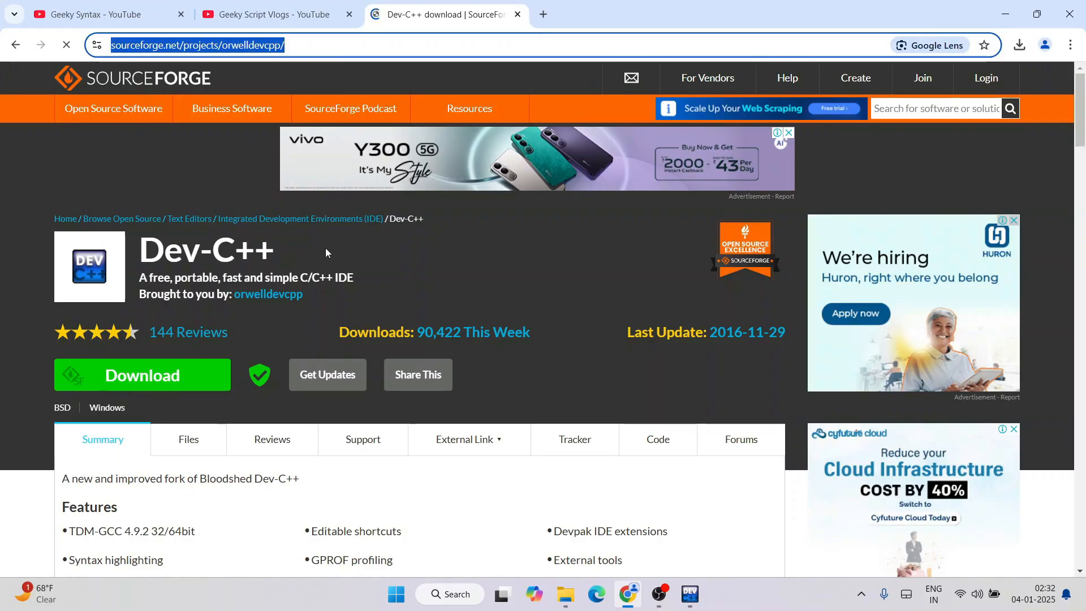
pyautogui.click(398, 272)
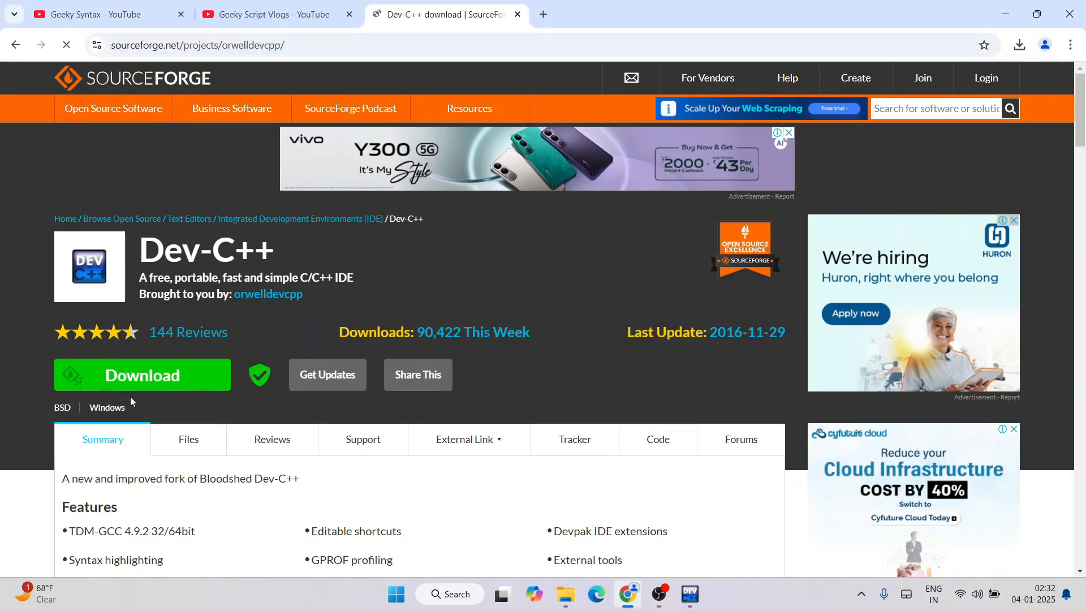
pyautogui.scroll(-1, 125, 464)
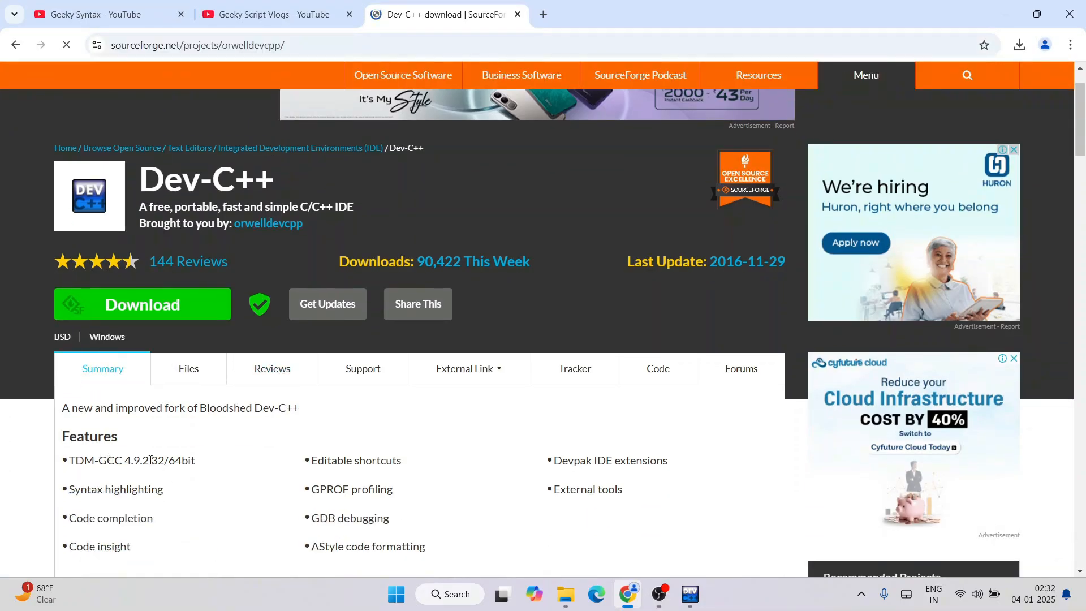
pyautogui.click(1005, 14)
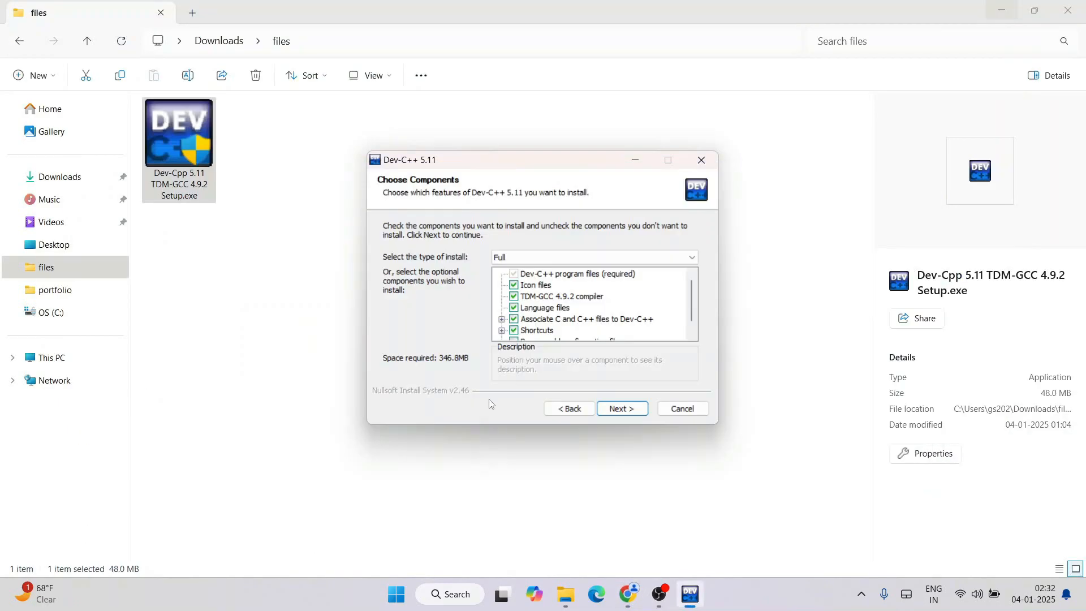
# Keep the Full install type with its default components and install Dev-C++ to C:\Program Files (x86)\Dev-Cpp.
pyautogui.scroll(-1, 656, 330)
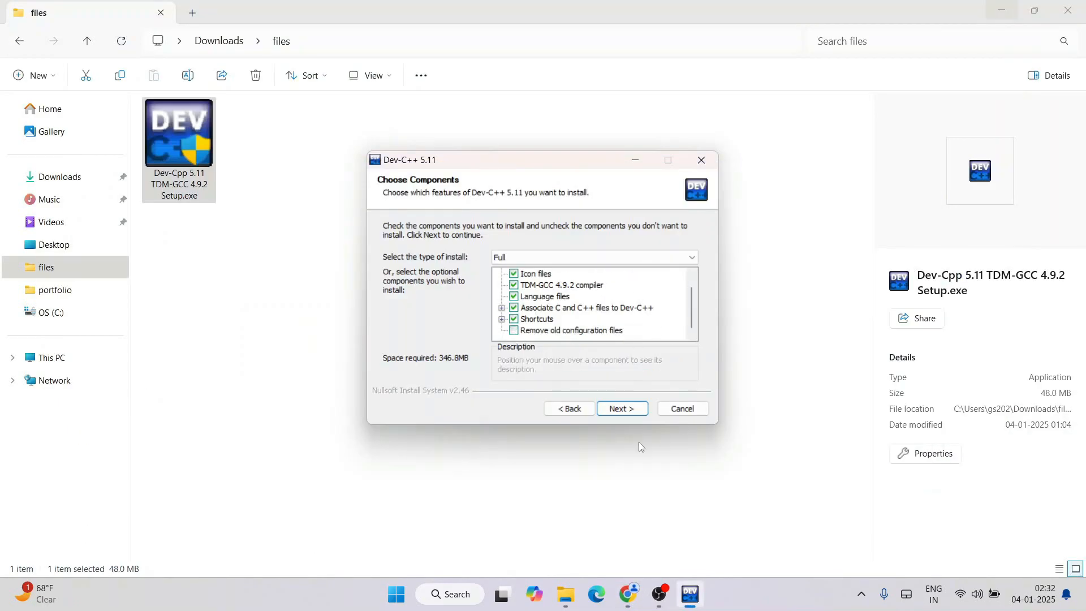
pyautogui.click(631, 414)
pyautogui.click(543, 328)
pyautogui.moveTo(543, 327); pyautogui.dragTo(326, 326)
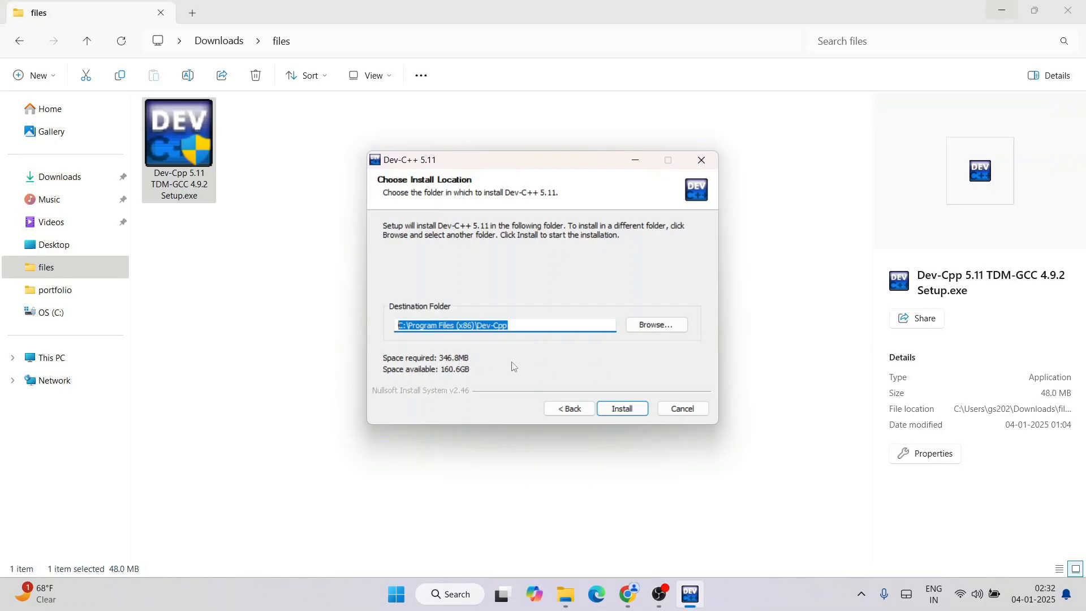
pyautogui.click(631, 411)
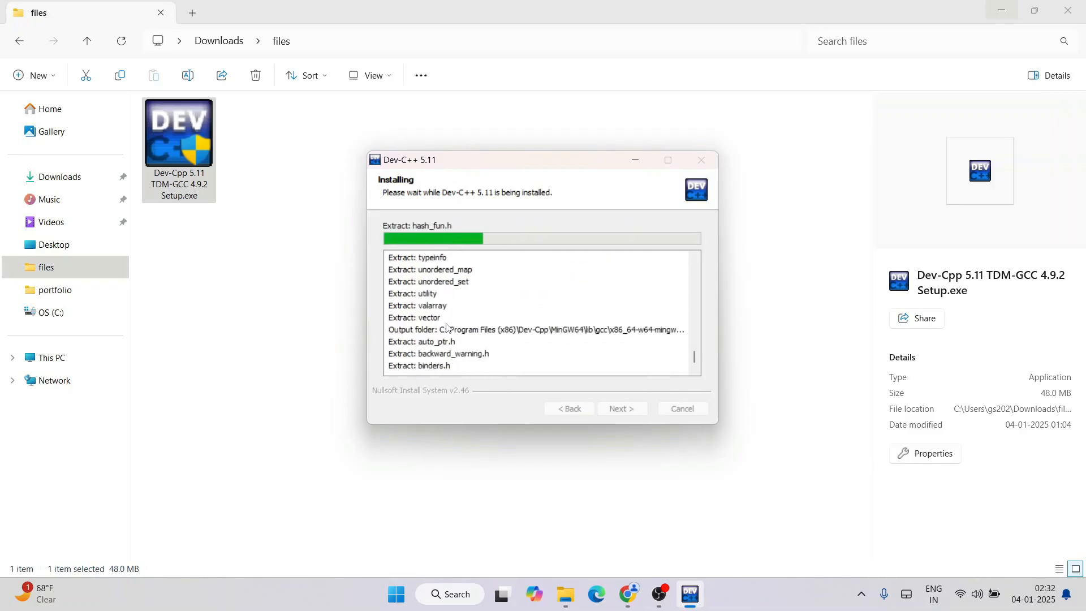
# Switch to Chrome and look through the Geeky Syntax channel's videos and the Geeky Script Vlogs channel page on YouTube.
pyautogui.click(629, 594)
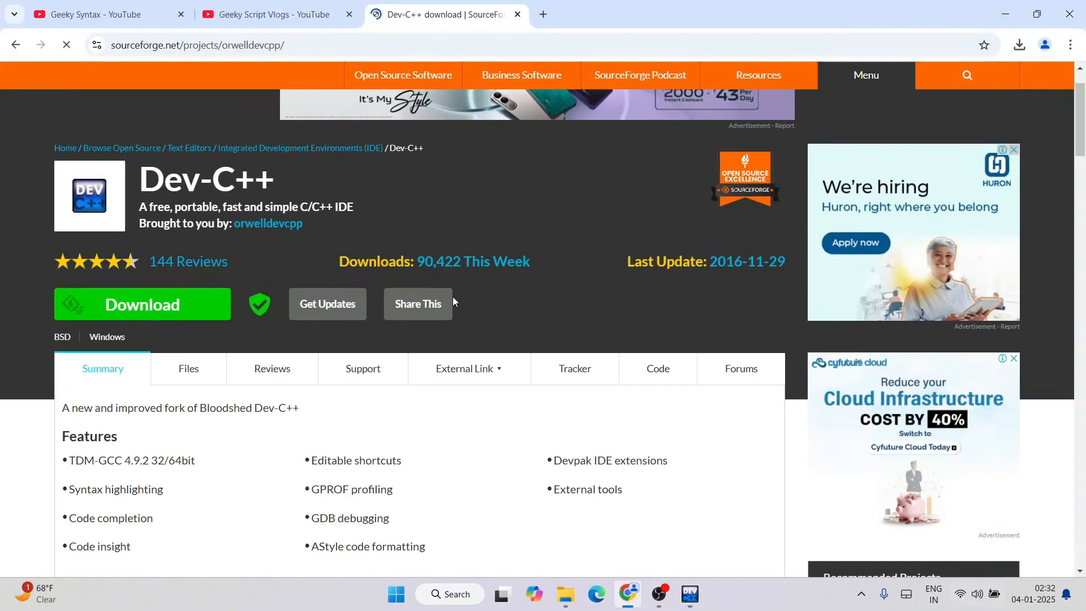
pyautogui.click(108, 14)
pyautogui.moveTo(261, 270); pyautogui.dragTo(619, 277)
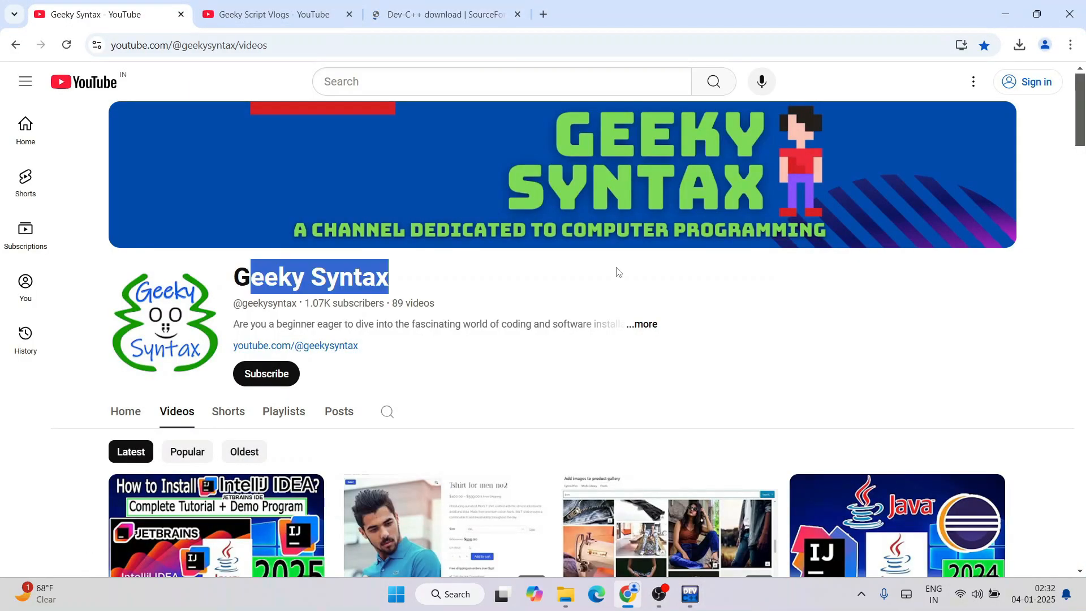
pyautogui.click(505, 276)
pyautogui.scroll(-15, 516, 266)
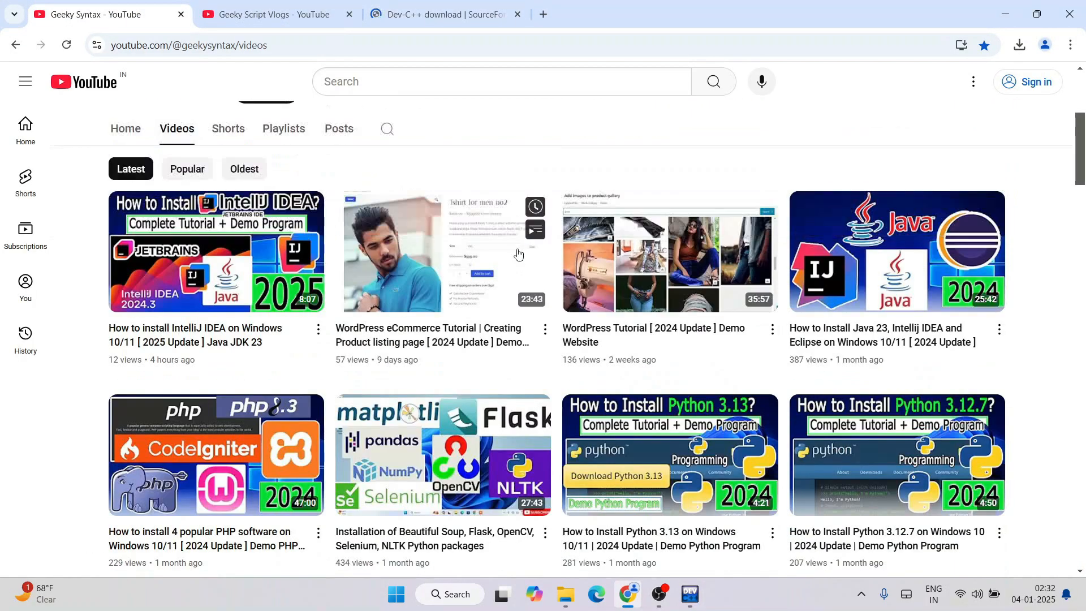
pyautogui.scroll(-9, 518, 254)
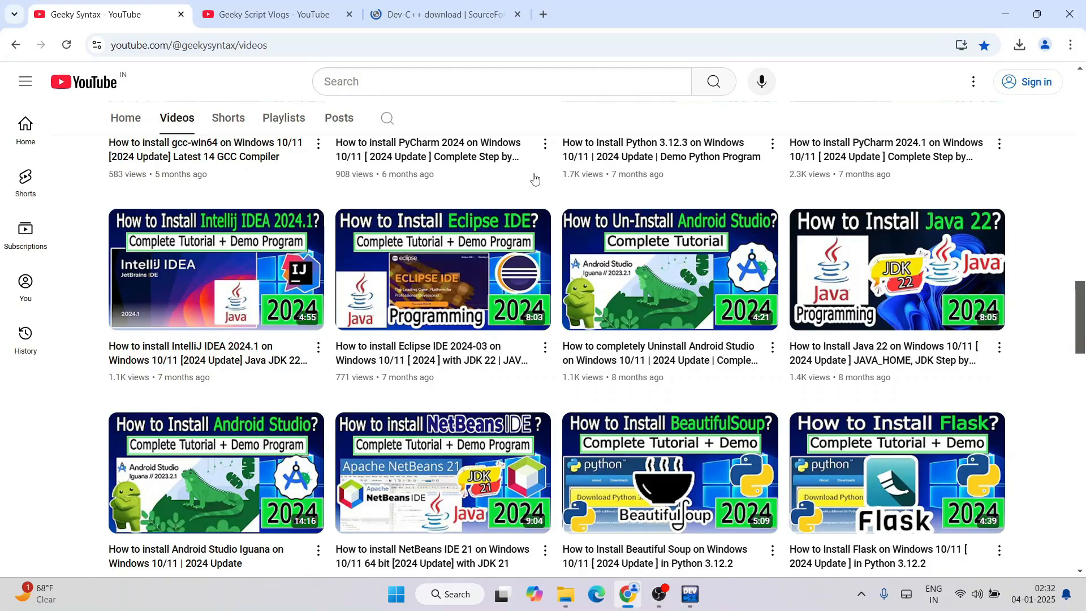
pyautogui.scroll(14, 620, 236)
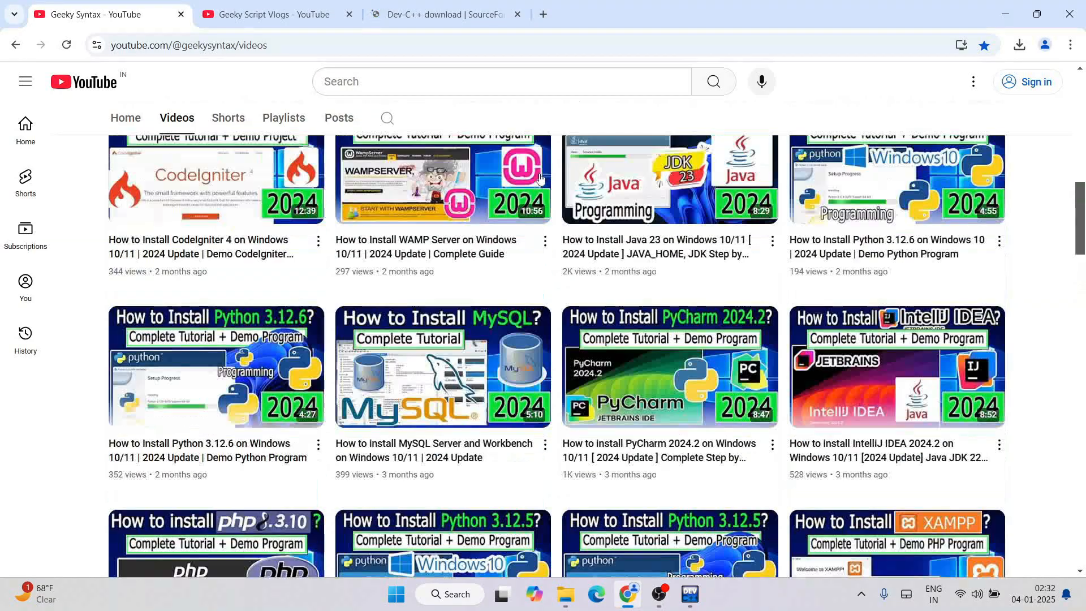
pyautogui.scroll(9, 620, 236)
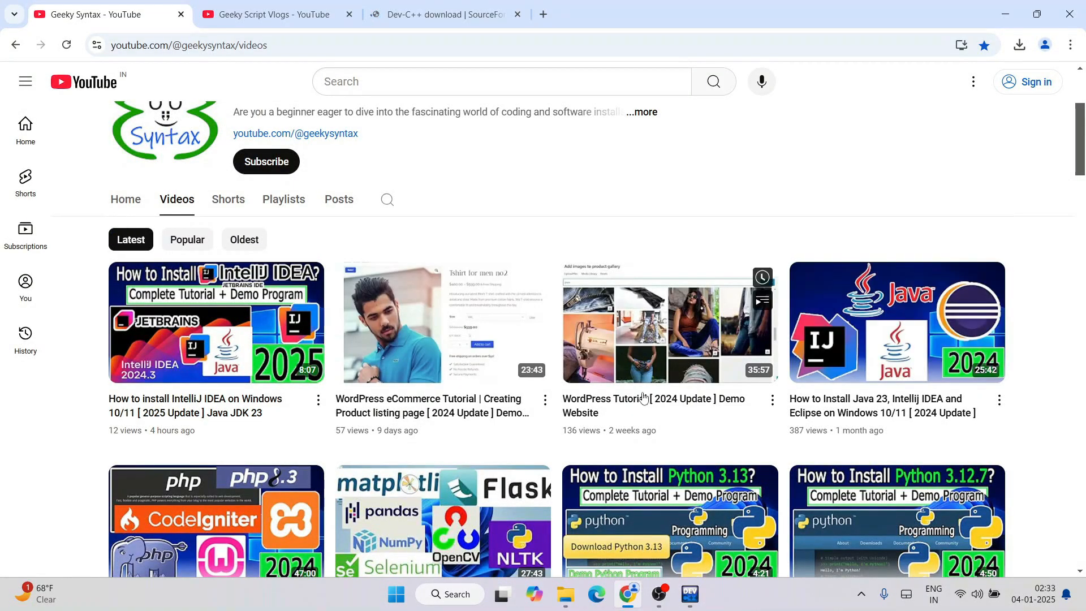
pyautogui.click(271, 14)
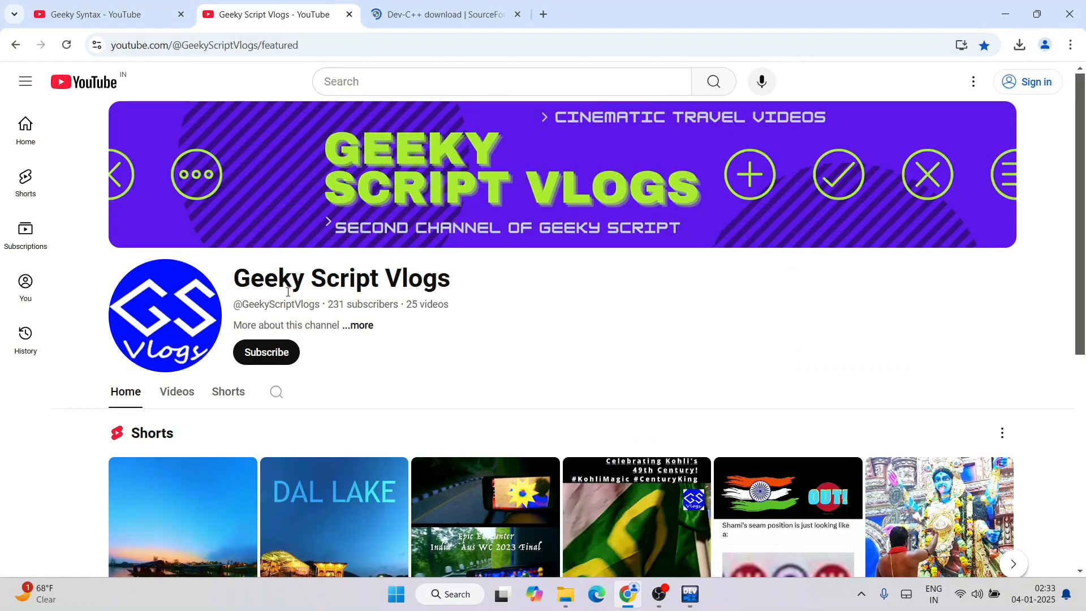
pyautogui.moveTo(247, 279); pyautogui.dragTo(613, 281)
pyautogui.click(562, 288)
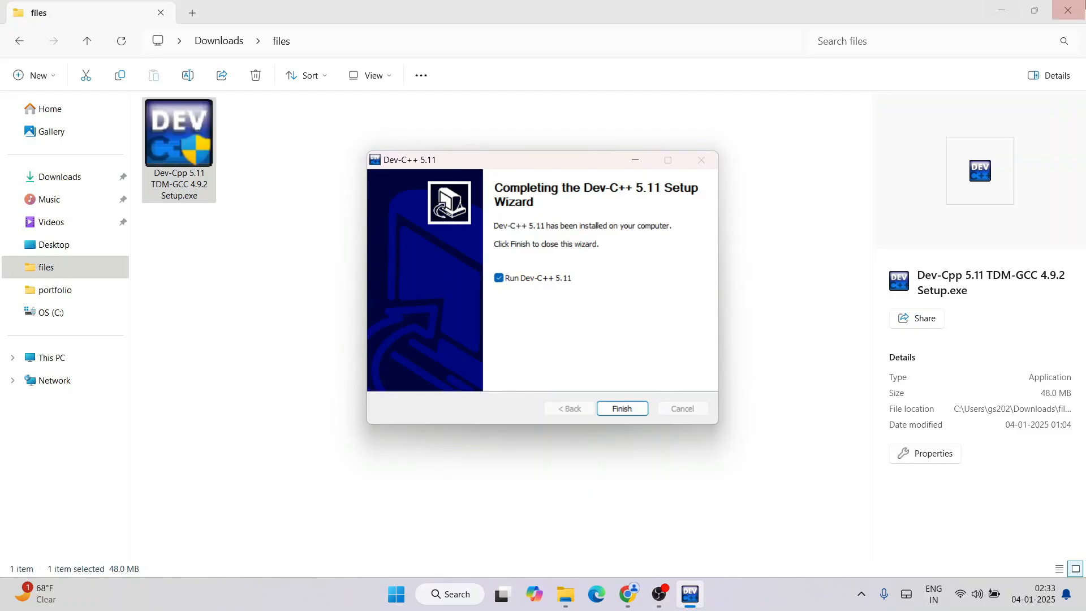
# Minimize the open windows to reveal the desktop's Dev-C++ shortcut, and finish the setup wizard with Run Dev-C++ 5.11 enabled.
pyautogui.click(1009, 11)
pyautogui.click(1009, 12)
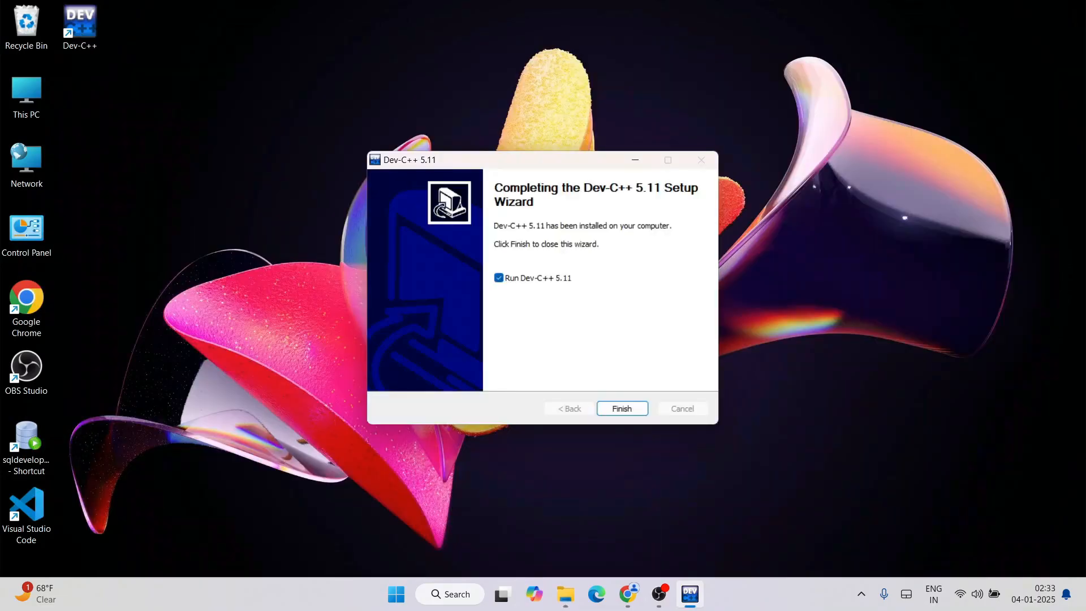
pyautogui.moveTo(85, 26); pyautogui.dragTo(94, 46)
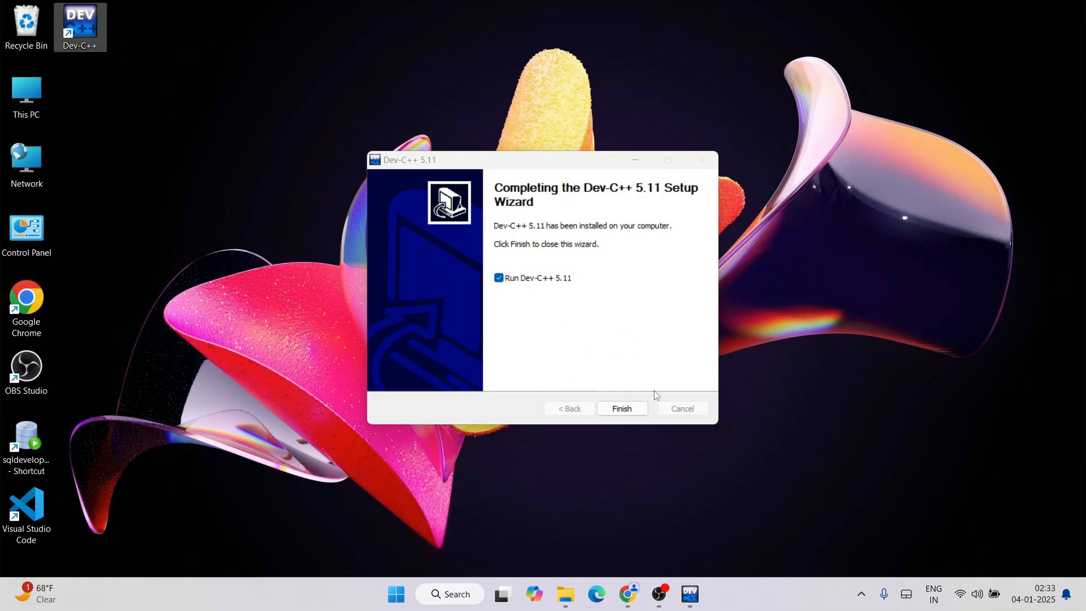
pyautogui.click(622, 408)
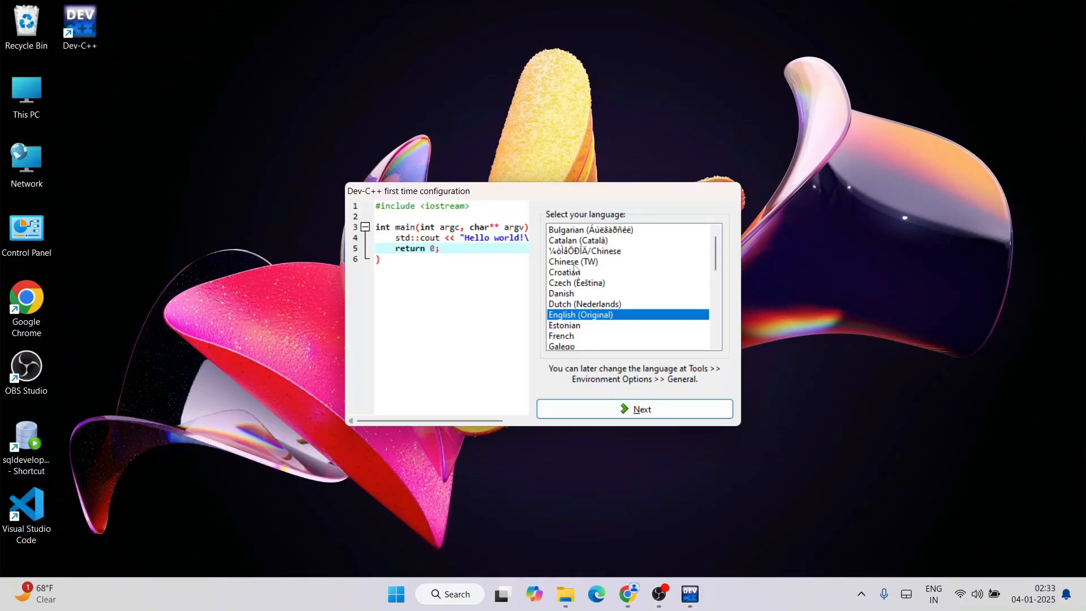
# Look through the interface languages in the first-time configuration and continue with English (Original).
pyautogui.scroll(-1, 609, 288)
pyautogui.scroll(-3, 609, 289)
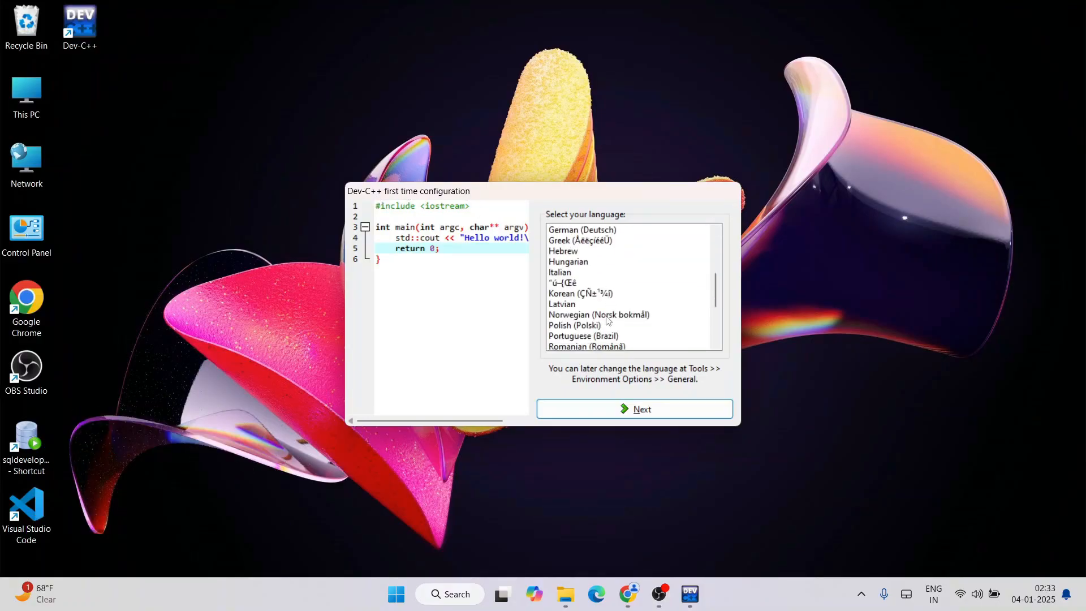
pyautogui.scroll(3, 577, 242)
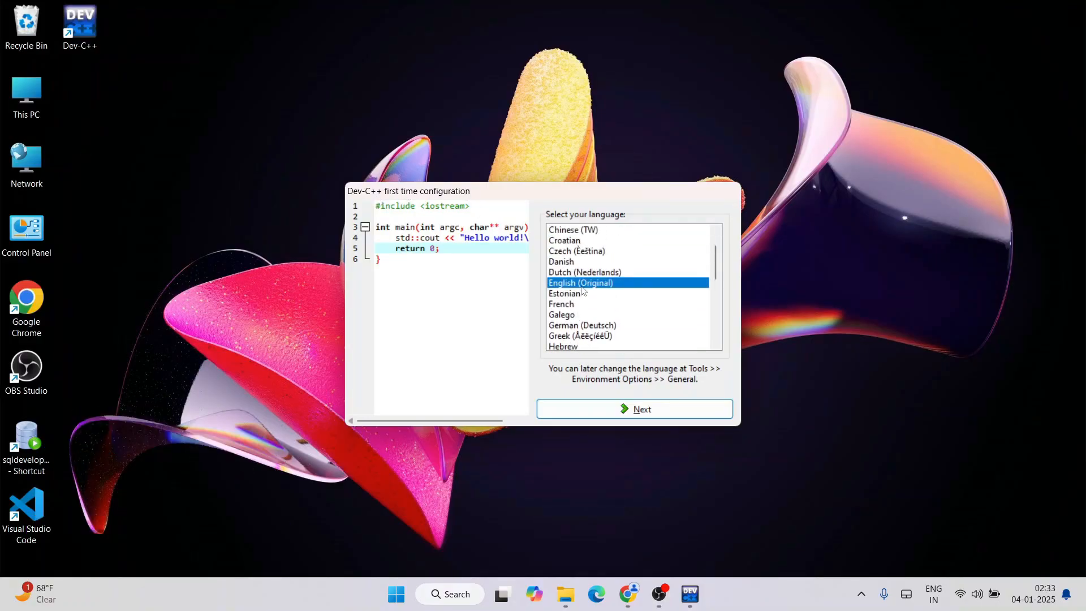
pyautogui.click(648, 408)
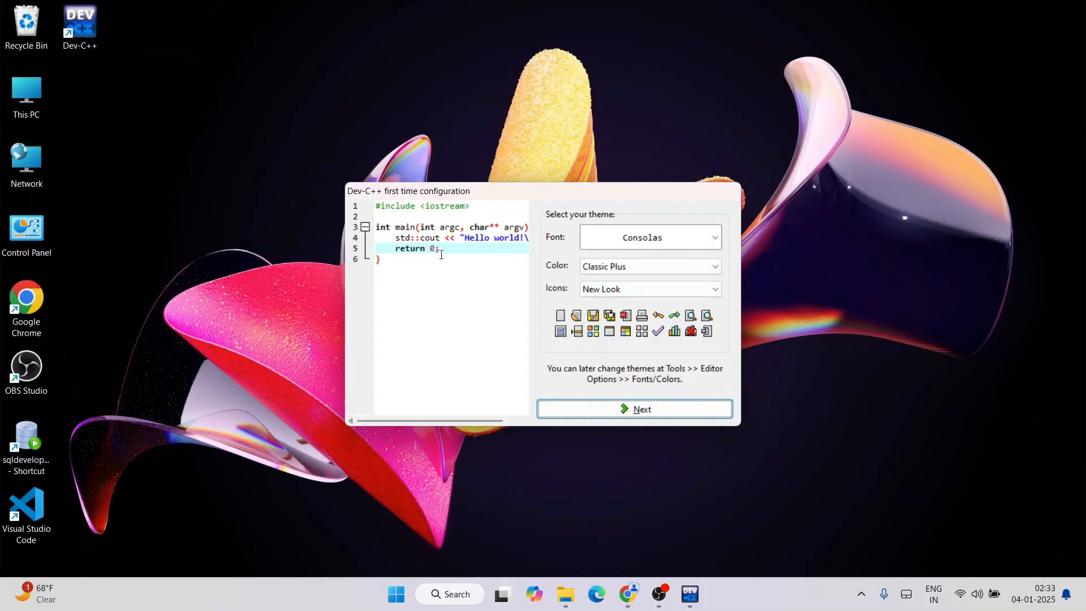
# Try Courier New as the editor font in the code preview, and return the font to Consolas.
pyautogui.click(652, 238)
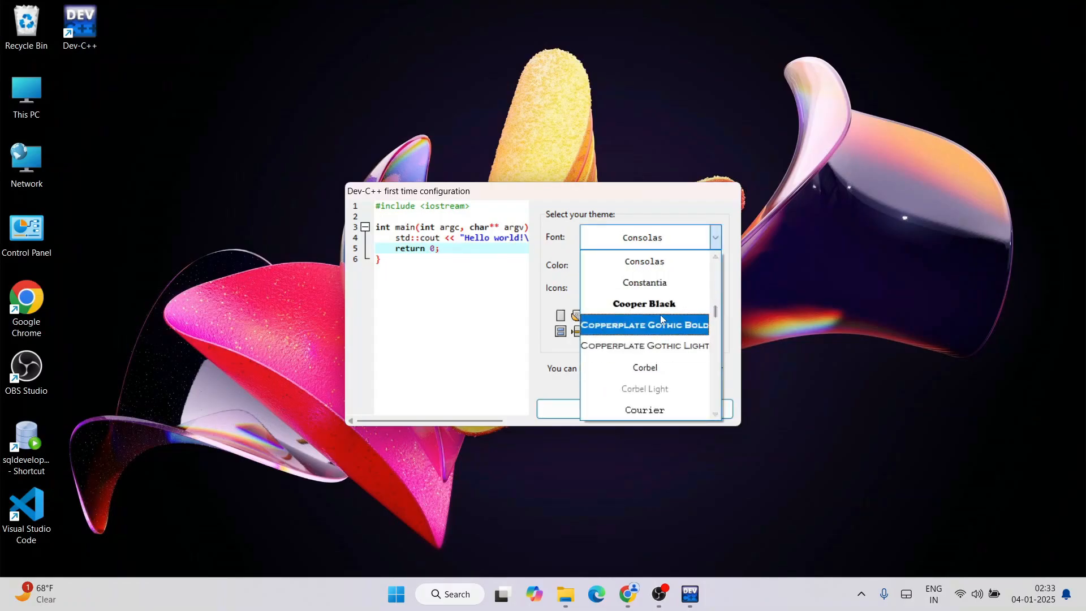
pyautogui.scroll(-1, 663, 317)
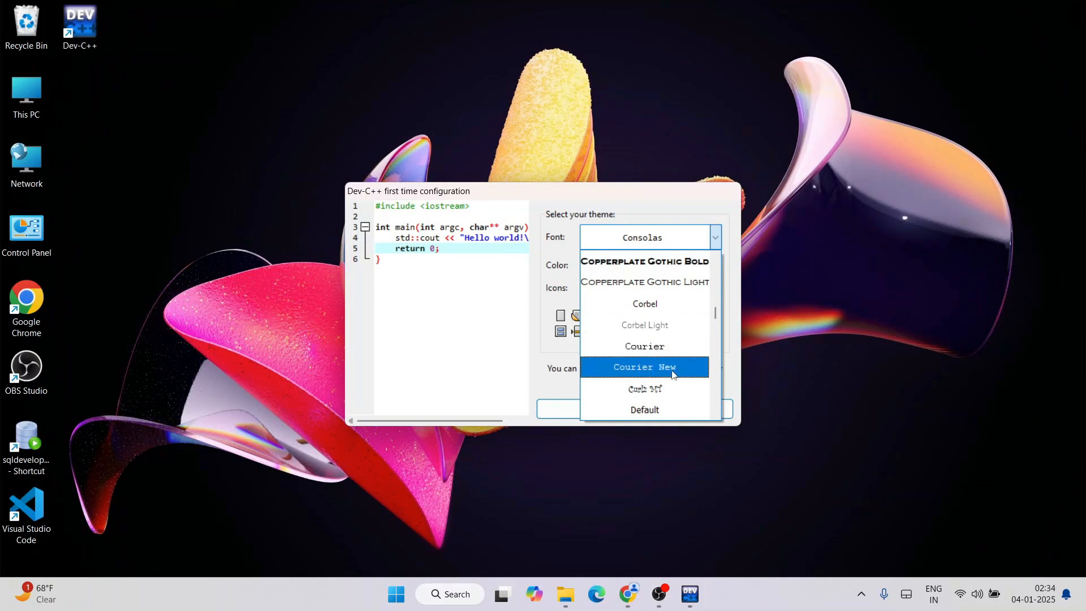
pyautogui.click(654, 369)
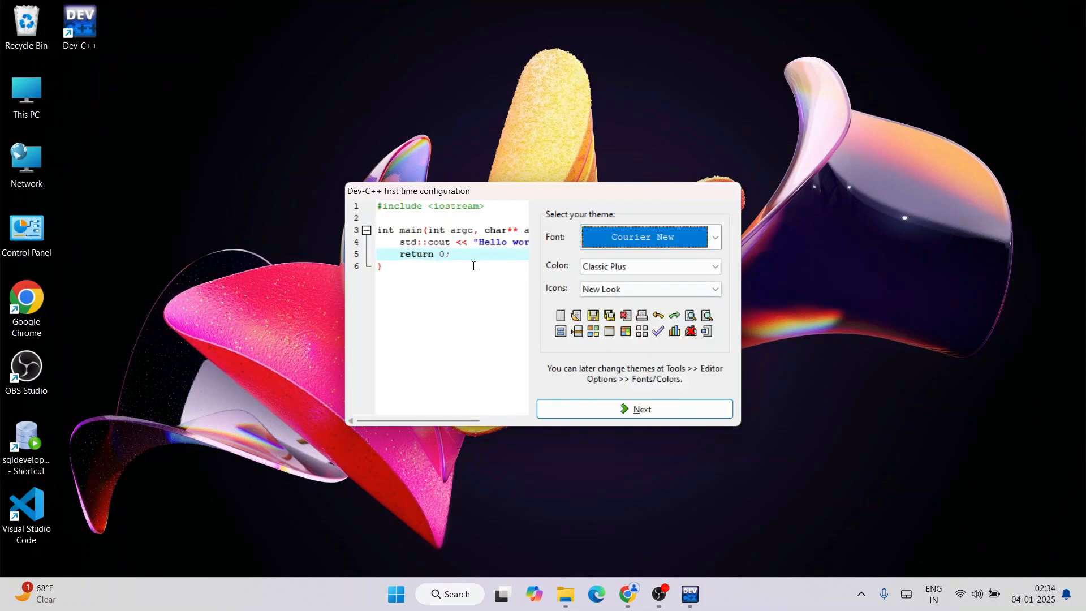
pyautogui.moveTo(444, 270); pyautogui.dragTo(429, 219)
pyautogui.click(487, 290)
pyautogui.click(653, 235)
pyautogui.scroll(1, 683, 318)
pyautogui.scroll(1, 645, 300)
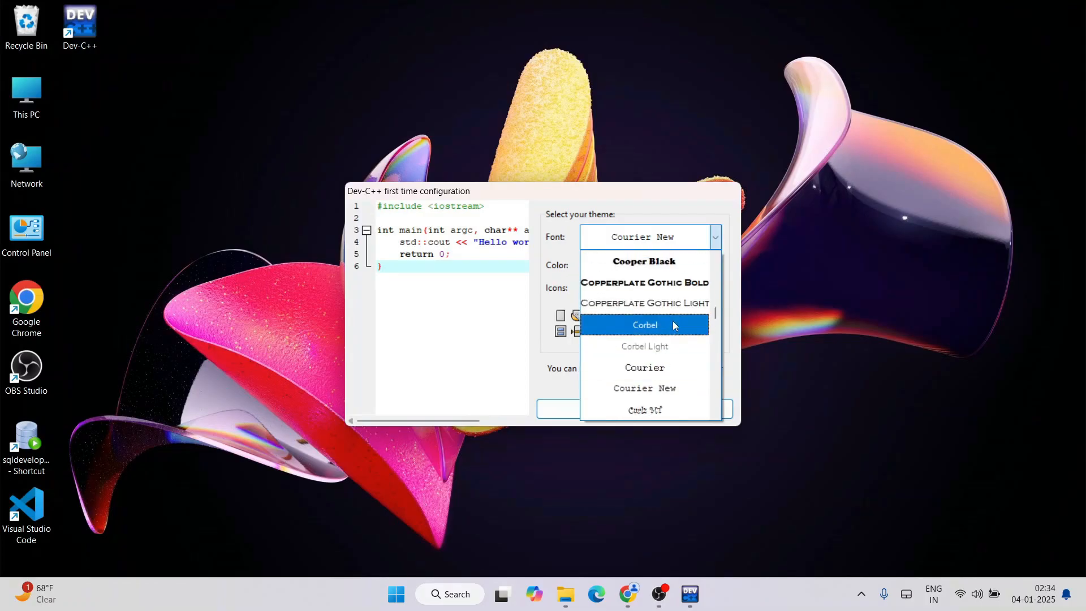
pyautogui.scroll(2, 673, 315)
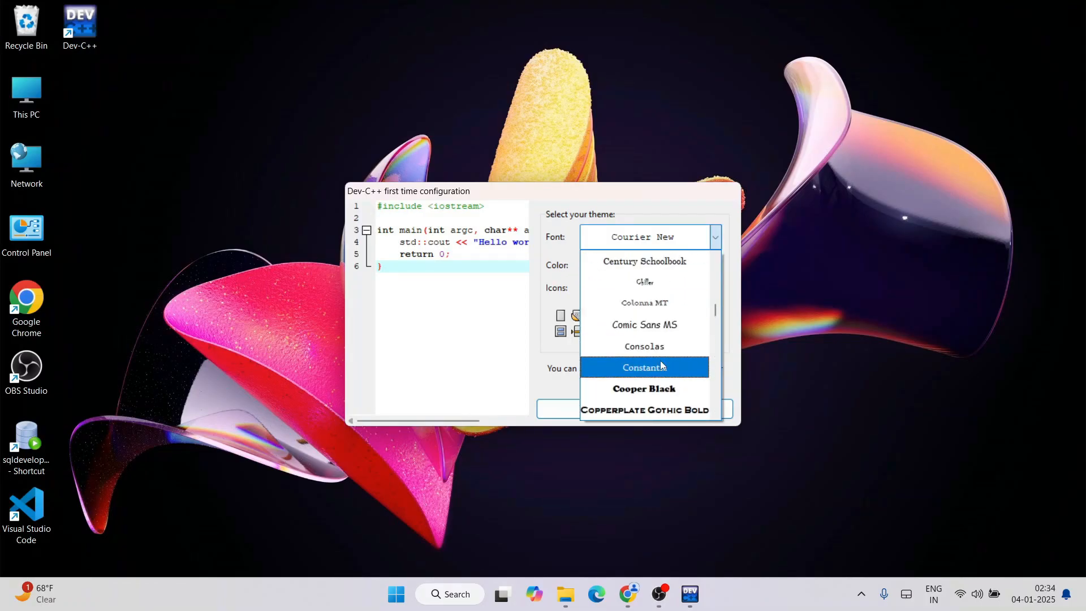
pyautogui.click(661, 346)
# Preview the Borland and GSS Hacker editor color themes and set the color theme to Classic.
pyautogui.click(650, 266)
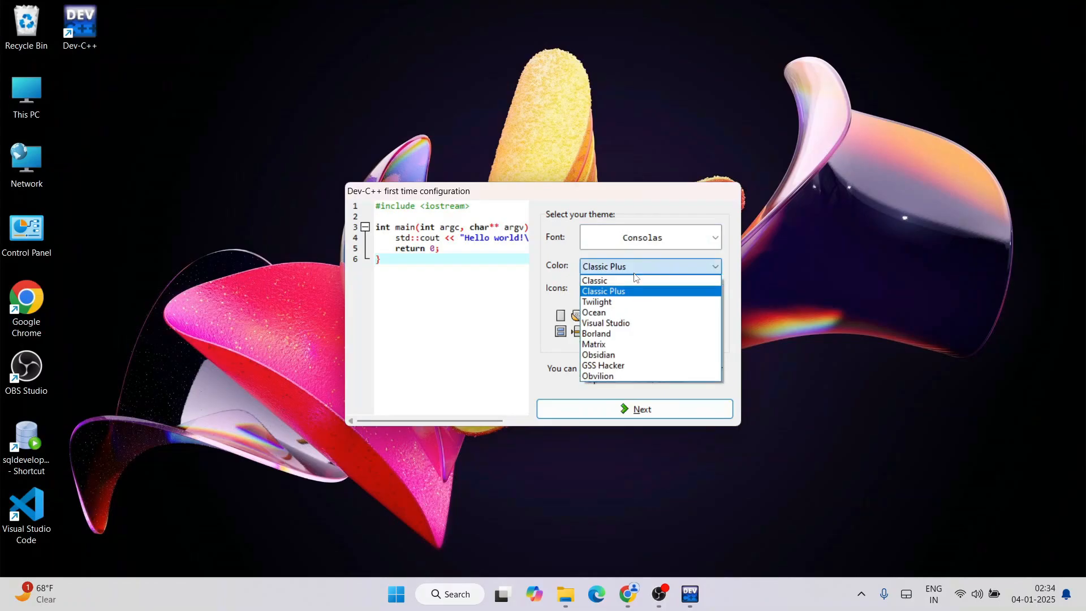
pyautogui.click(615, 336)
pyautogui.click(638, 268)
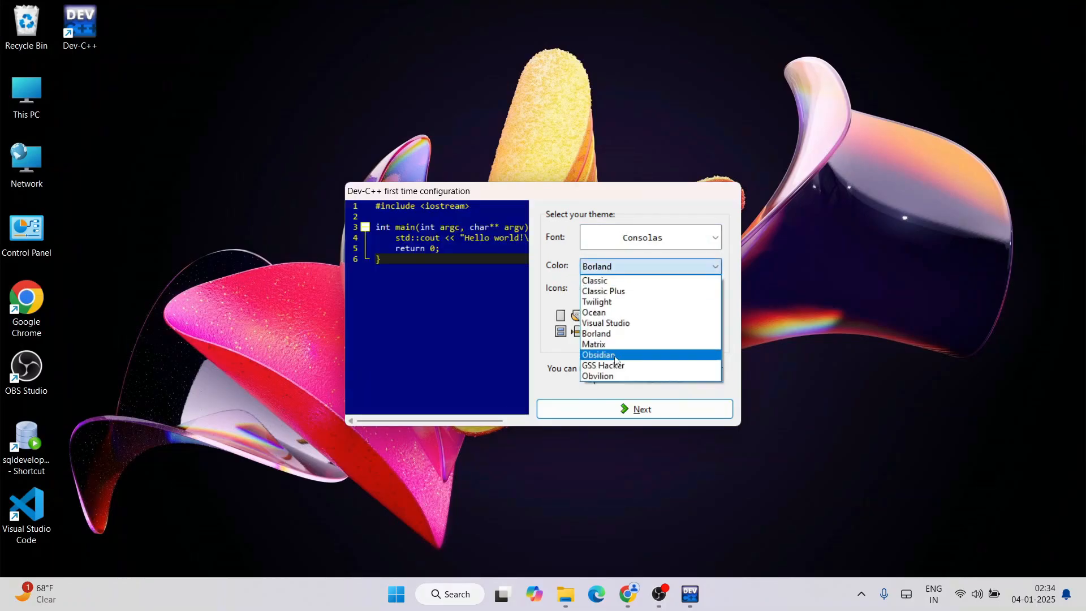
pyautogui.click(615, 364)
pyautogui.click(623, 267)
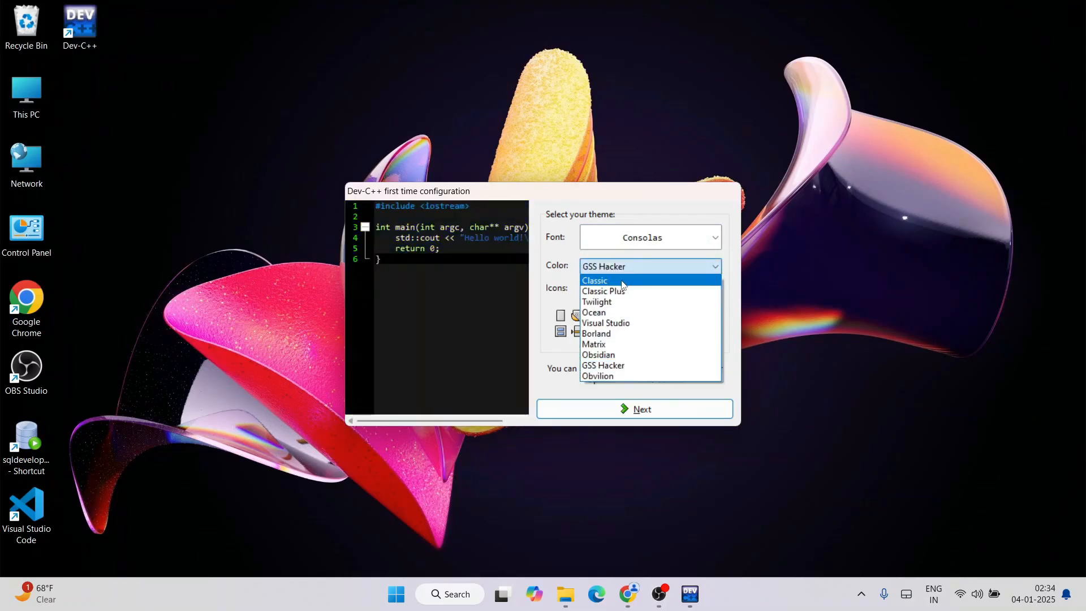
pyautogui.click(622, 282)
# Preview the Gnome and Blue icon sets, return to New Look, and complete the first-time configuration.
pyautogui.click(650, 291)
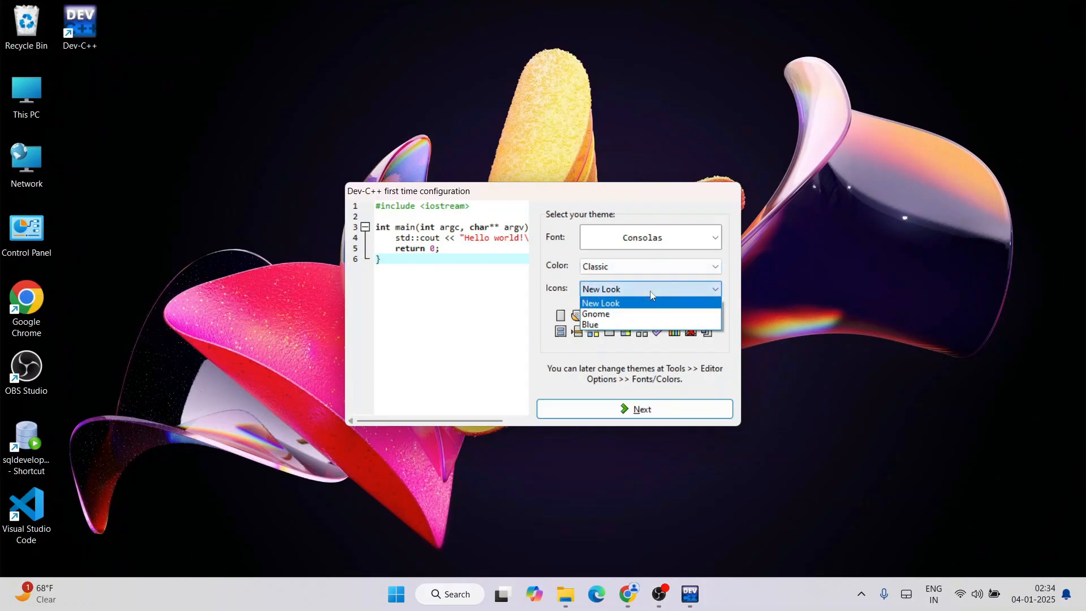
pyautogui.click(602, 314)
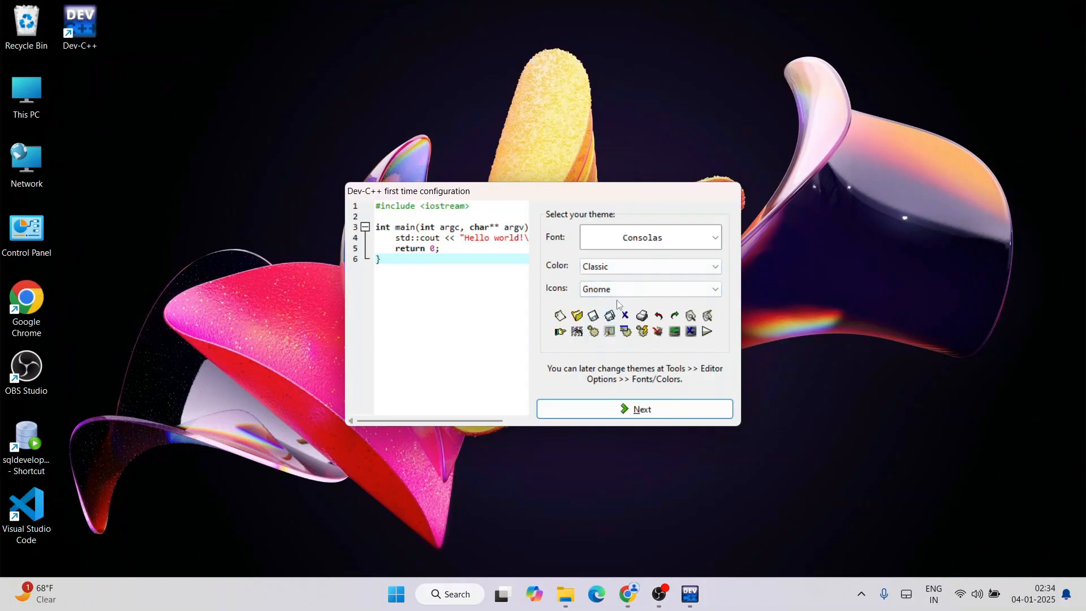
pyautogui.click(616, 292)
pyautogui.click(602, 322)
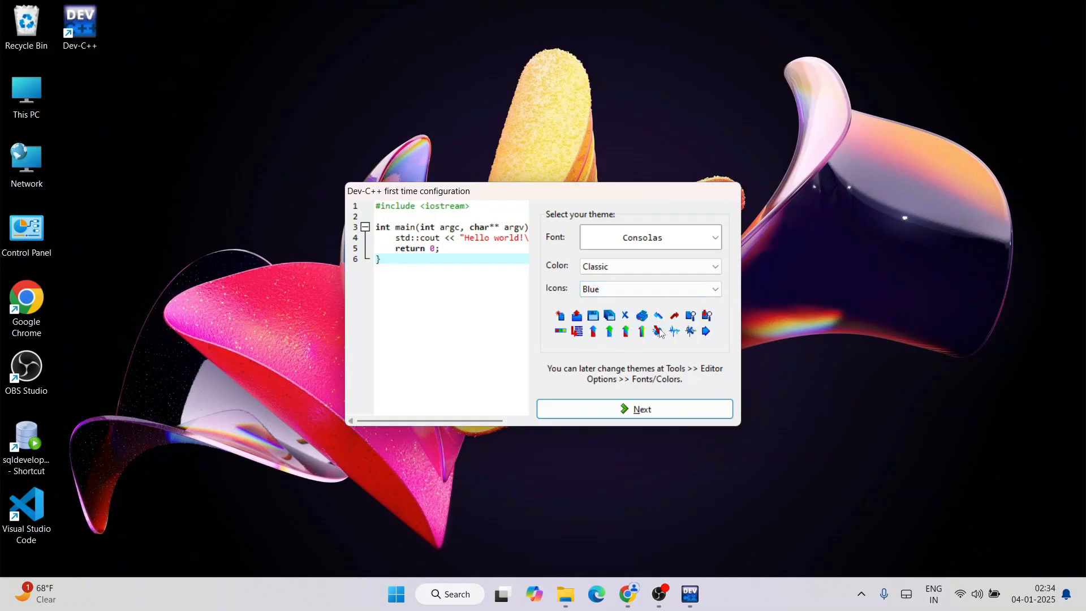
pyautogui.click(621, 288)
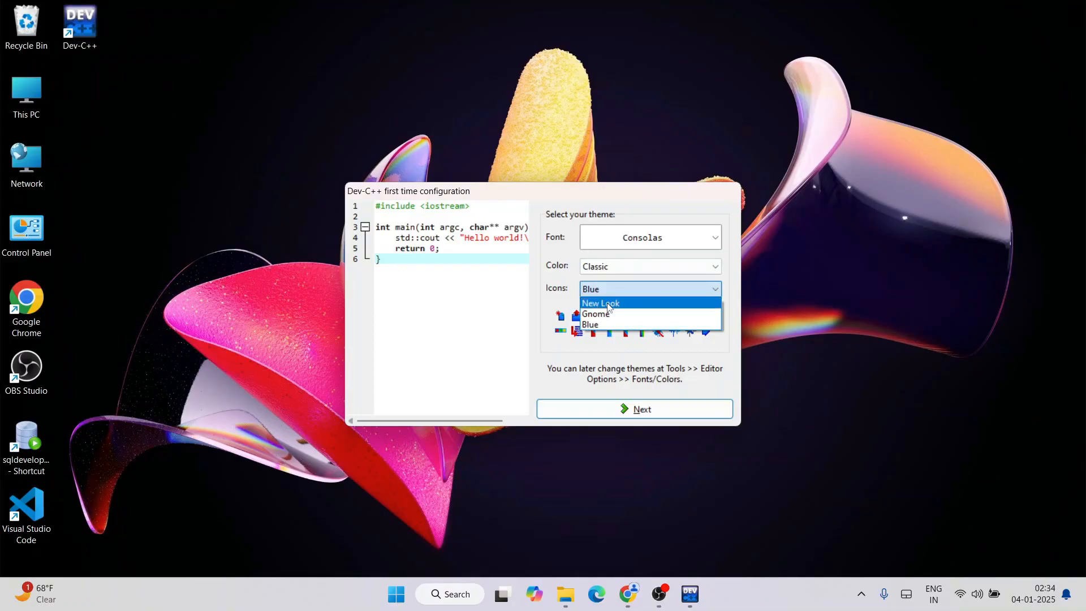
pyautogui.click(608, 305)
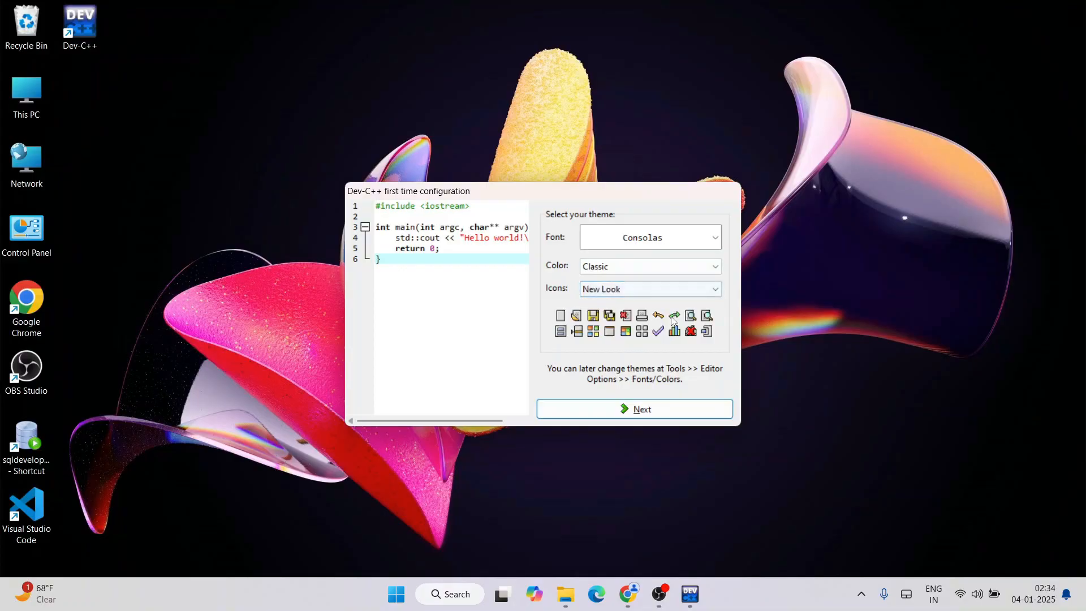
pyautogui.click(650, 415)
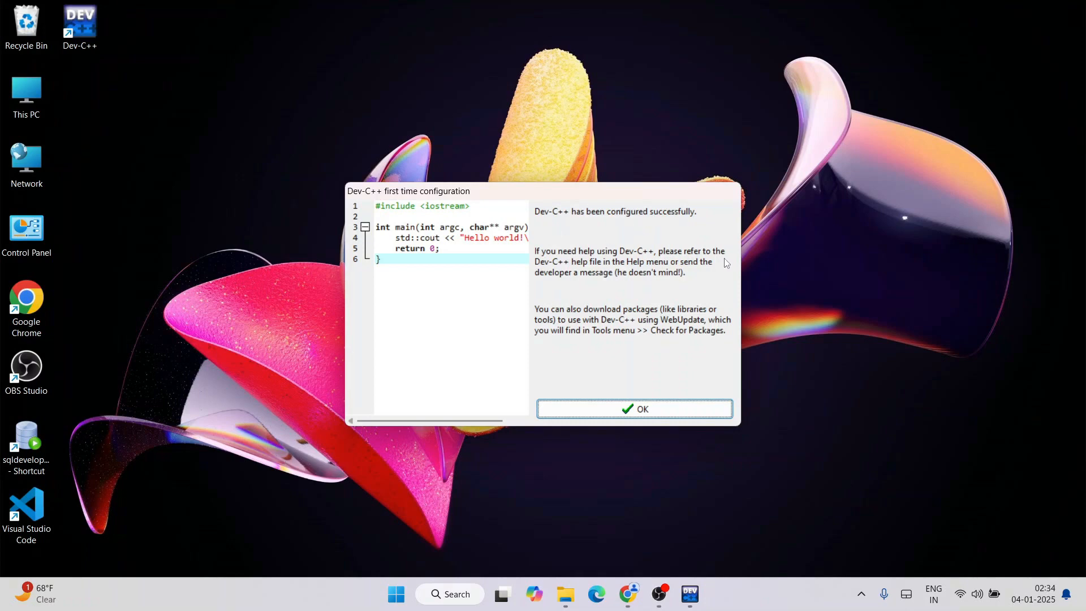
pyautogui.click(638, 411)
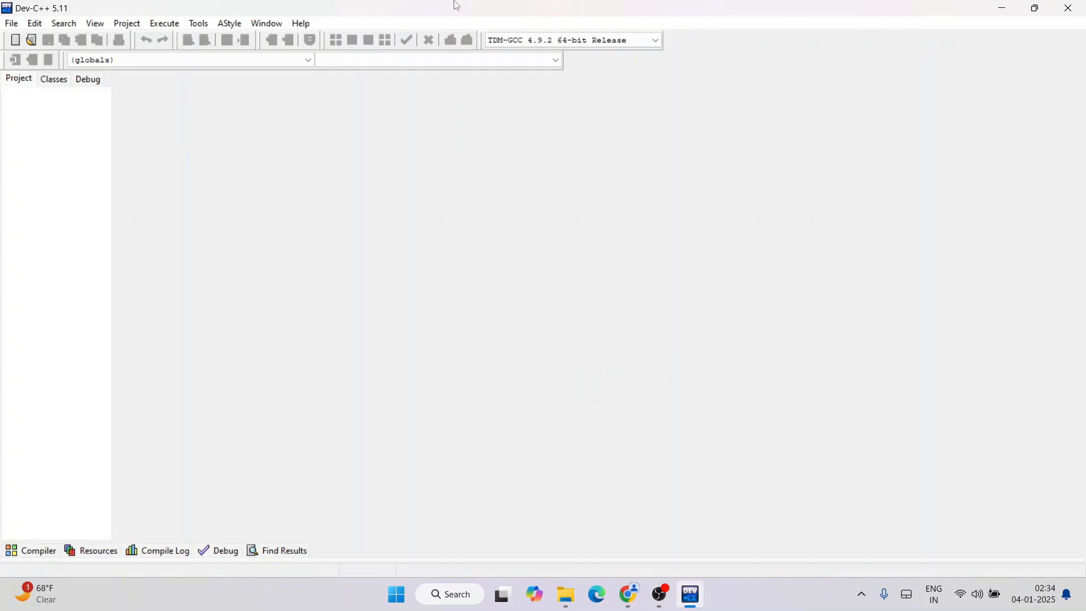
# Review the available TDM-GCC 4.9.2 compiler profiles, keeping 64-bit Release selected.
pyautogui.click(629, 42)
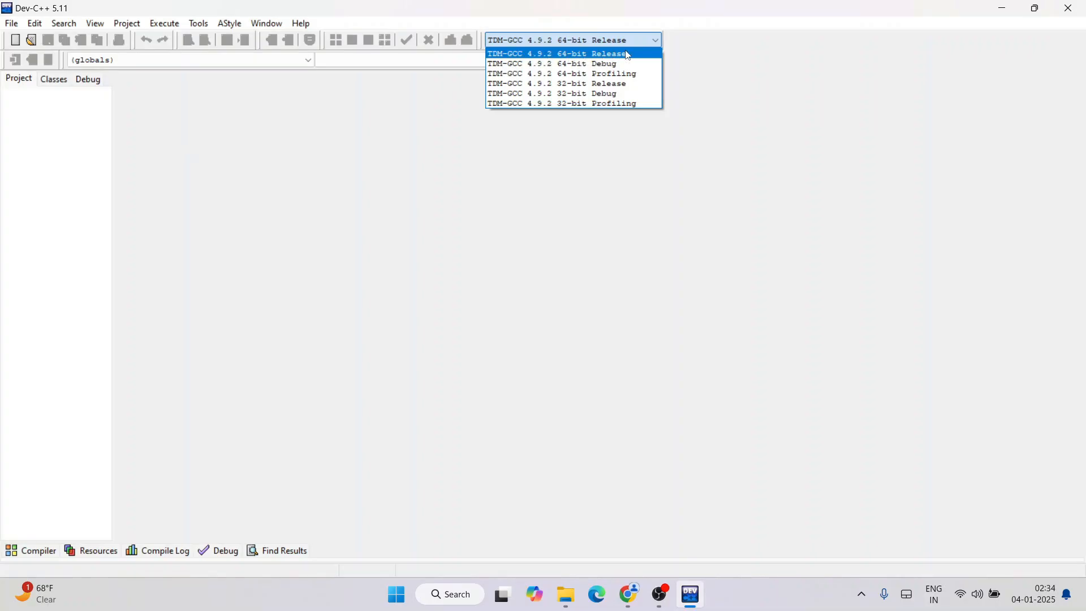
pyautogui.click(549, 178)
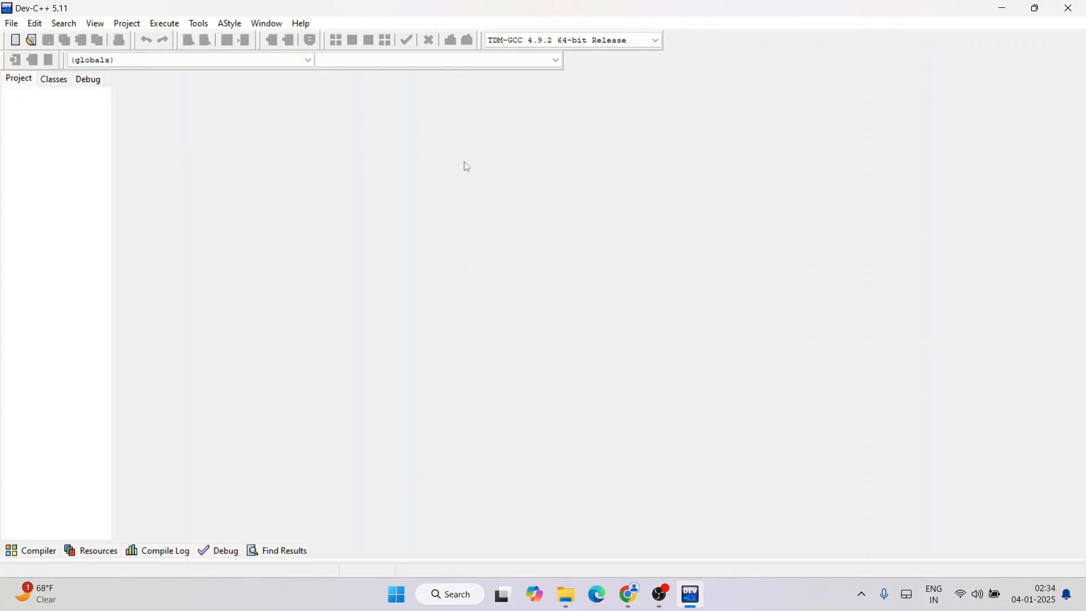
# Create a new source file and add #include<stdio.h> followed by the int main() header.
pyautogui.click(12, 25)
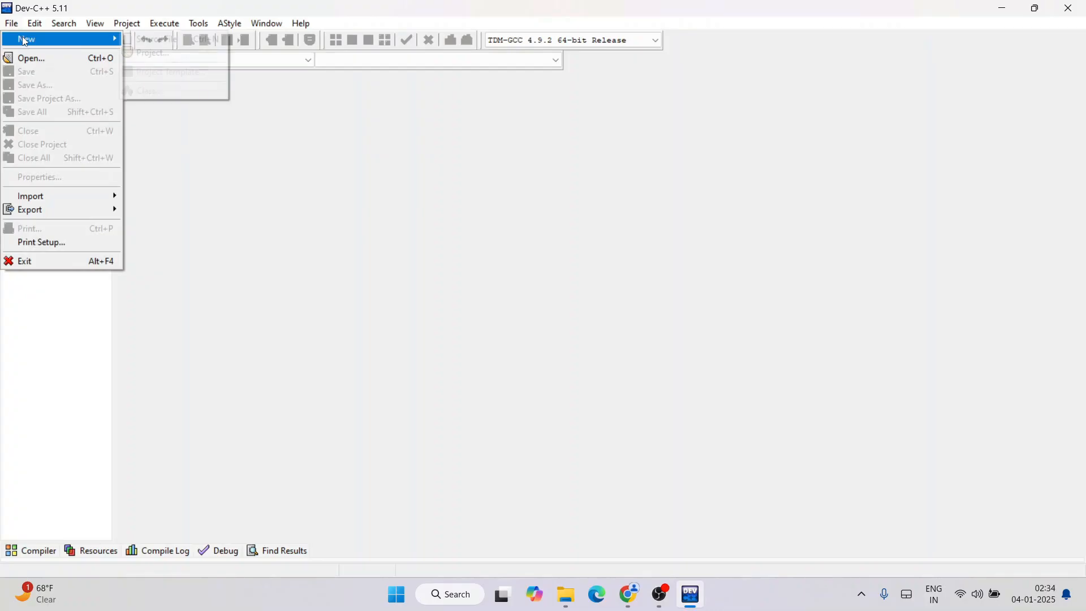
pyautogui.moveTo(25, 39)
pyautogui.click(156, 41)
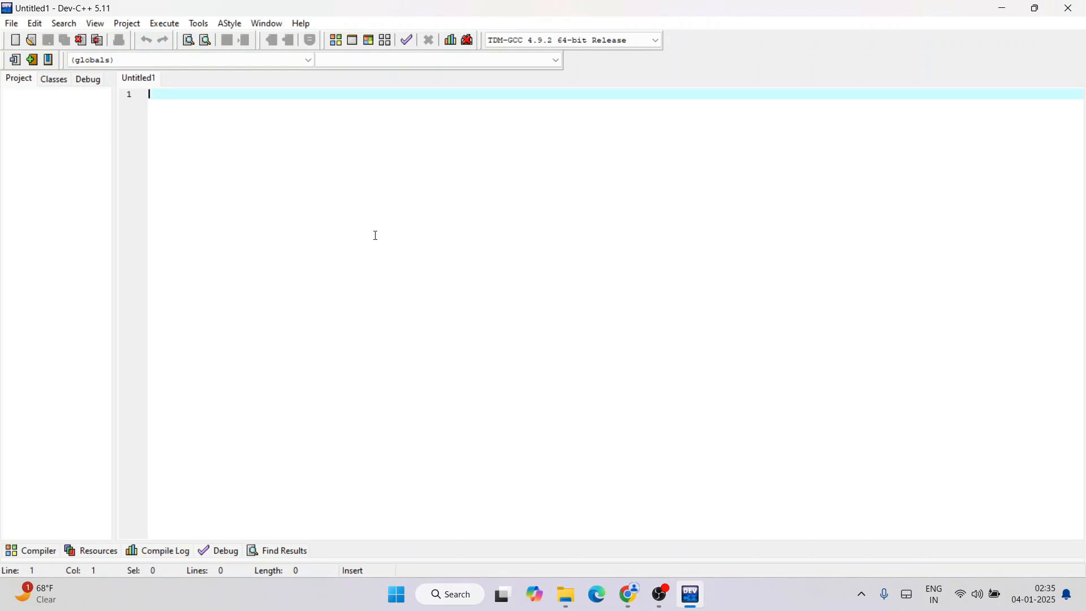
pyautogui.write('#')
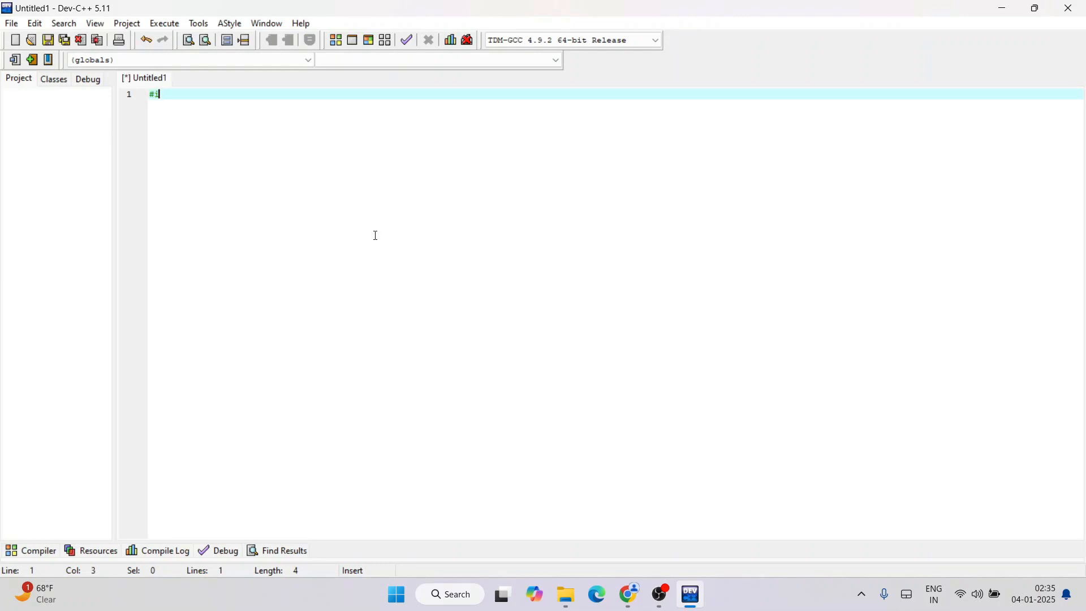
pyautogui.write('include<std')
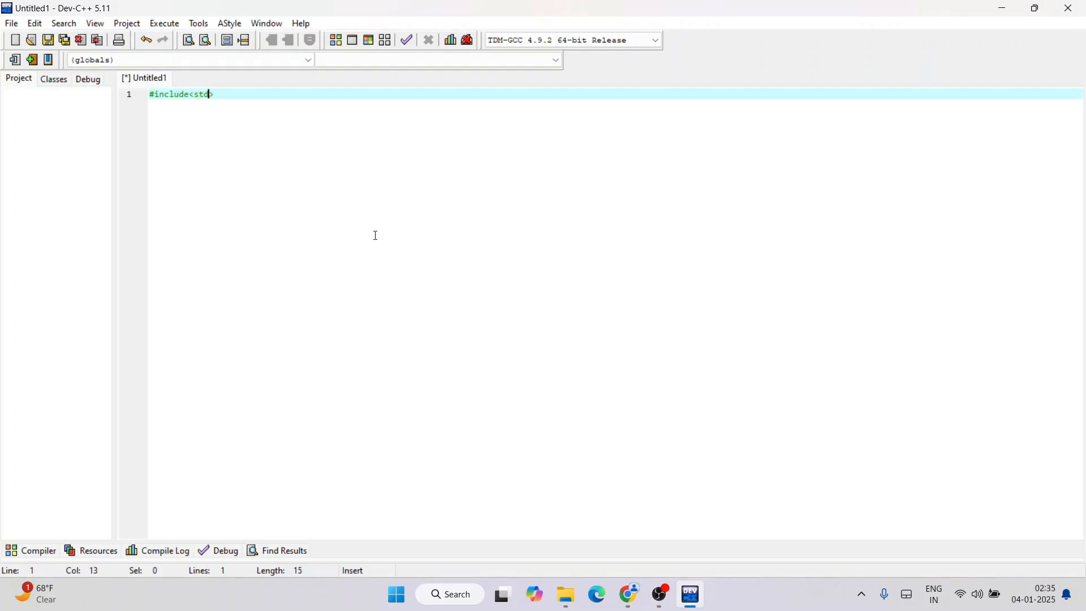
pyautogui.write('io.h>')
pyautogui.press('Return')
pyautogui.write('int main()')
pyautogui.press('Return')
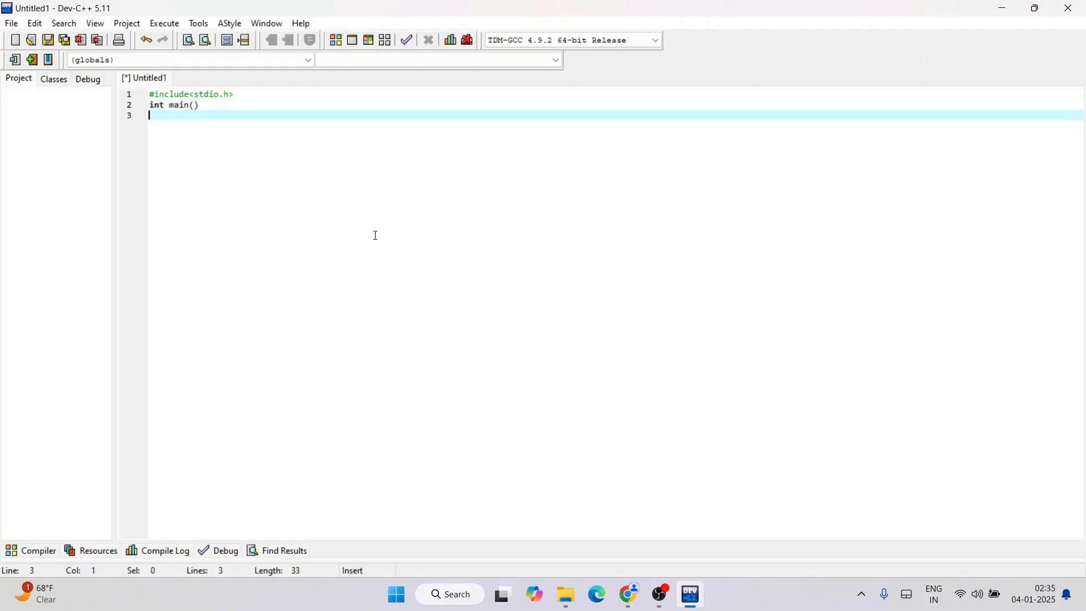
# Write the main function body in braces with printf("Hello World!!"); and return 0;.
pyautogui.write('{')
pyautogui.press('Return')
pyautogui.write('printf("Hello Woirld')
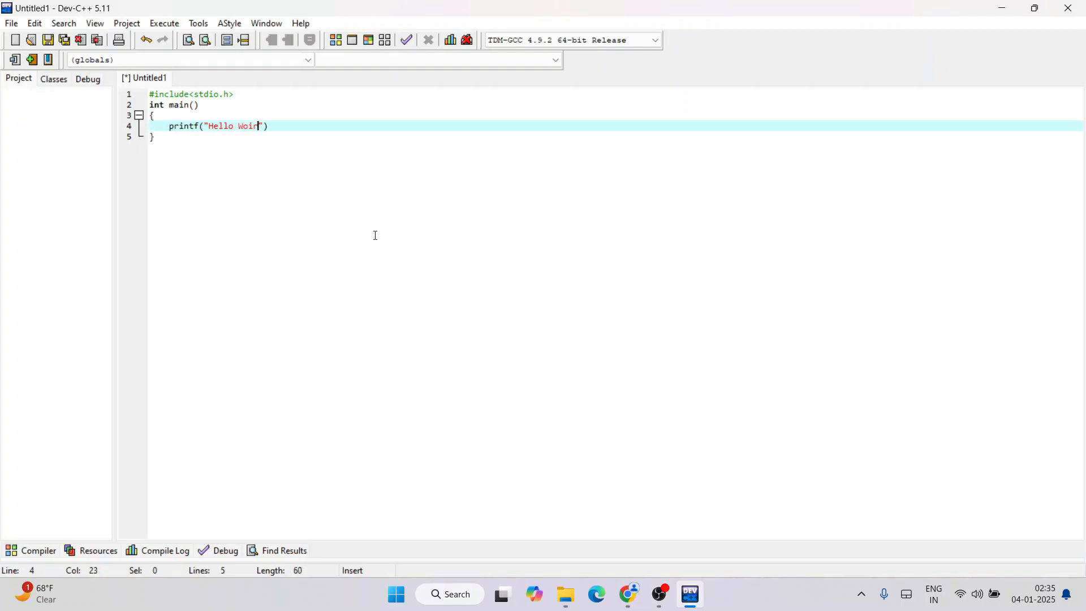
pyautogui.press('BackSpace')
pyautogui.press('BackSpace')
pyautogui.press('BackSpace')
pyautogui.press('BackSpace')
pyautogui.write('rld!!')
pyautogui.press('Right')
pyautogui.write(';')
pyautogui.press('Return')
pyautogui.write('return')
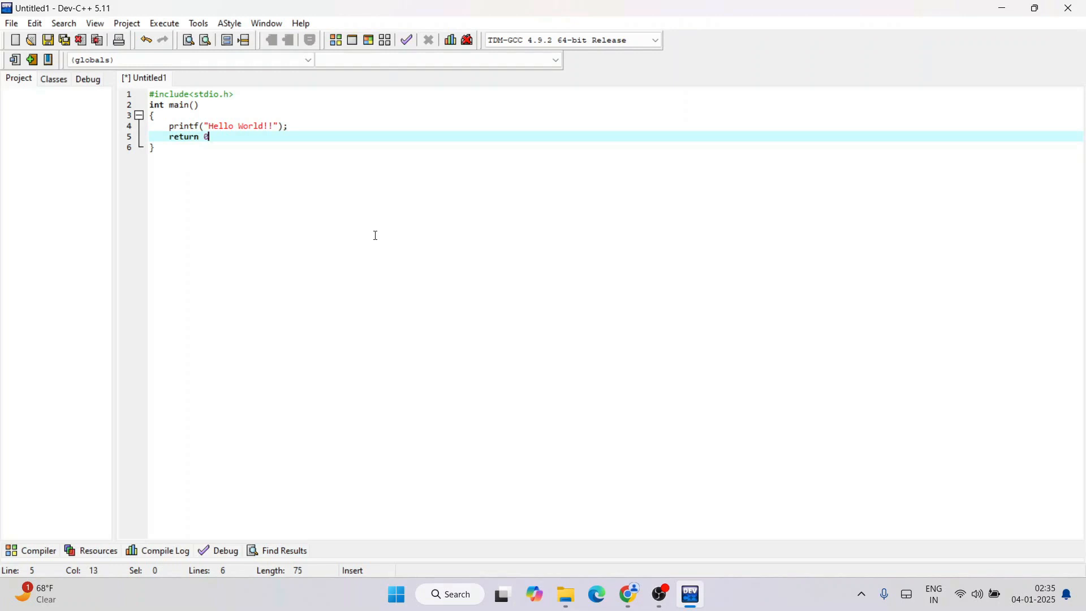
pyautogui.moveTo(155, 105); pyautogui.dragTo(194, 116)
pyautogui.click(177, 112)
pyautogui.click(160, 107)
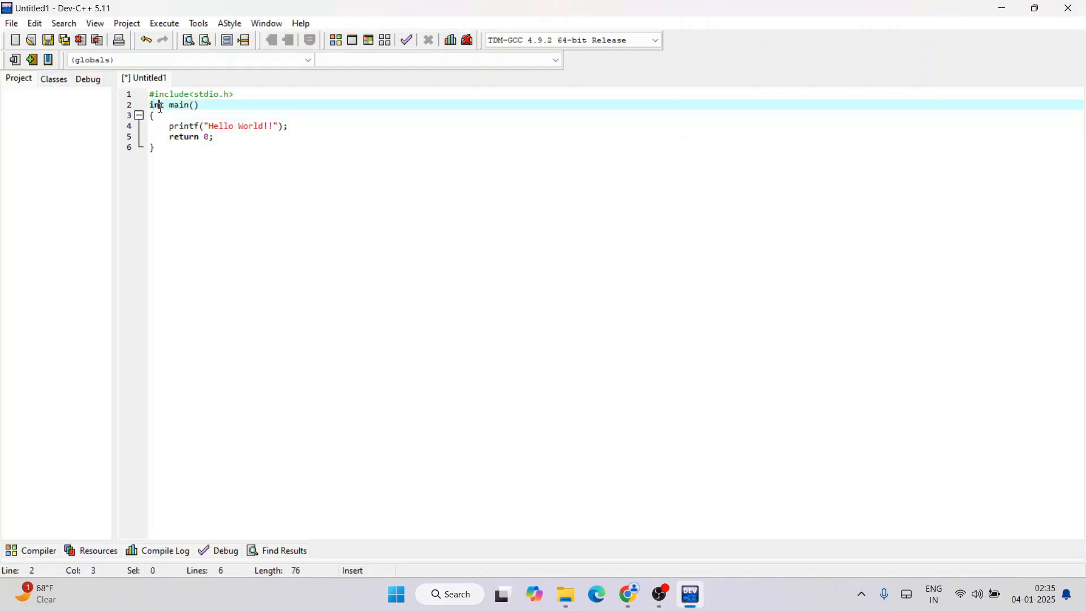
pyautogui.tripleClick(207, 140)
pyautogui.click(254, 146)
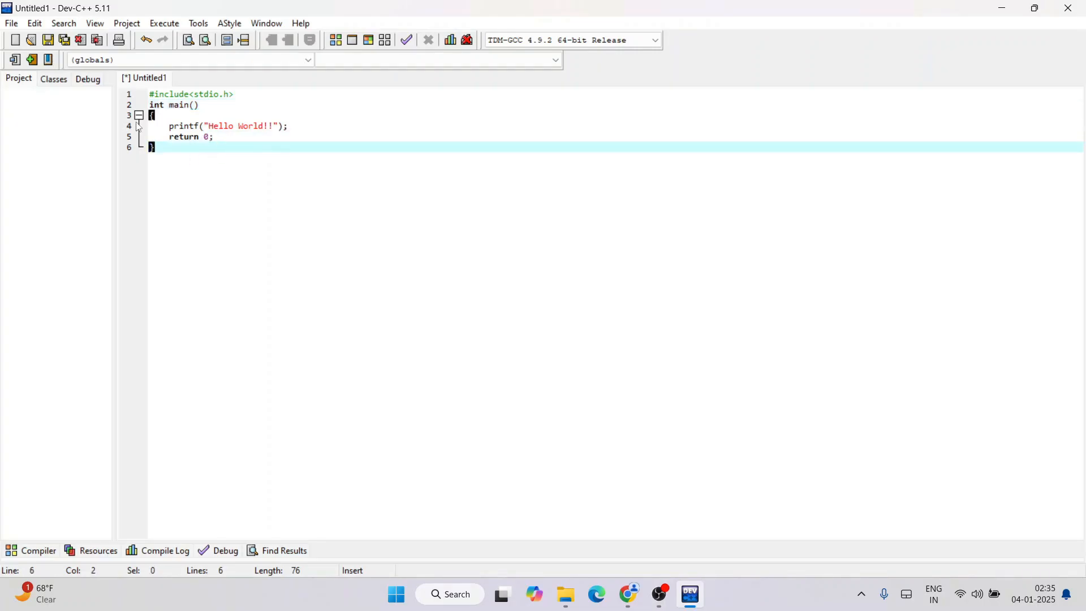
pyautogui.doubleClick(207, 138)
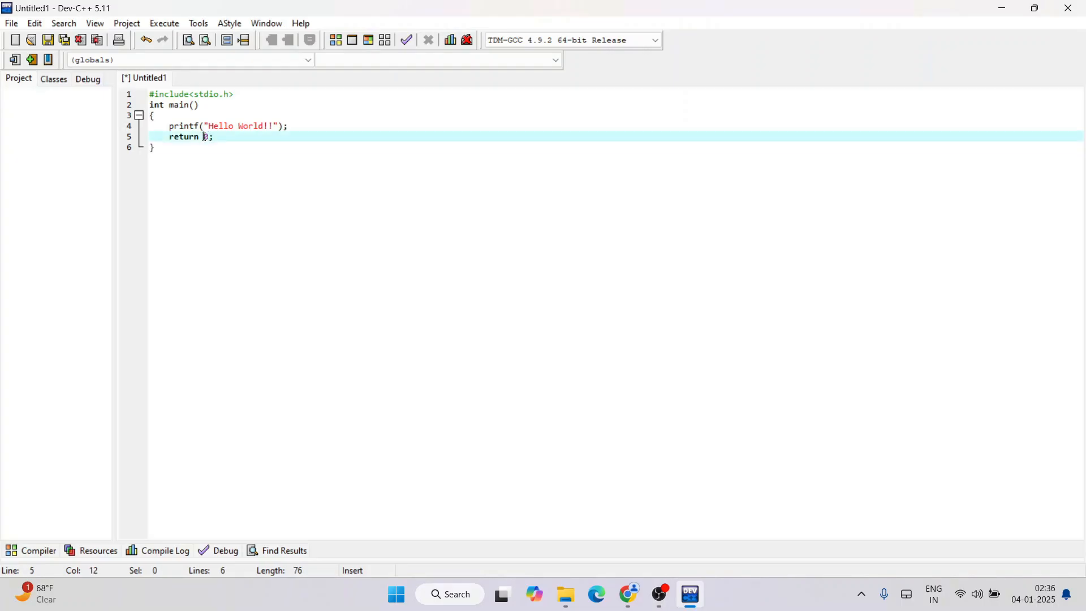
pyautogui.click(225, 137)
# Save the source file to the Desktop as program.c.
pyautogui.click(20, 28)
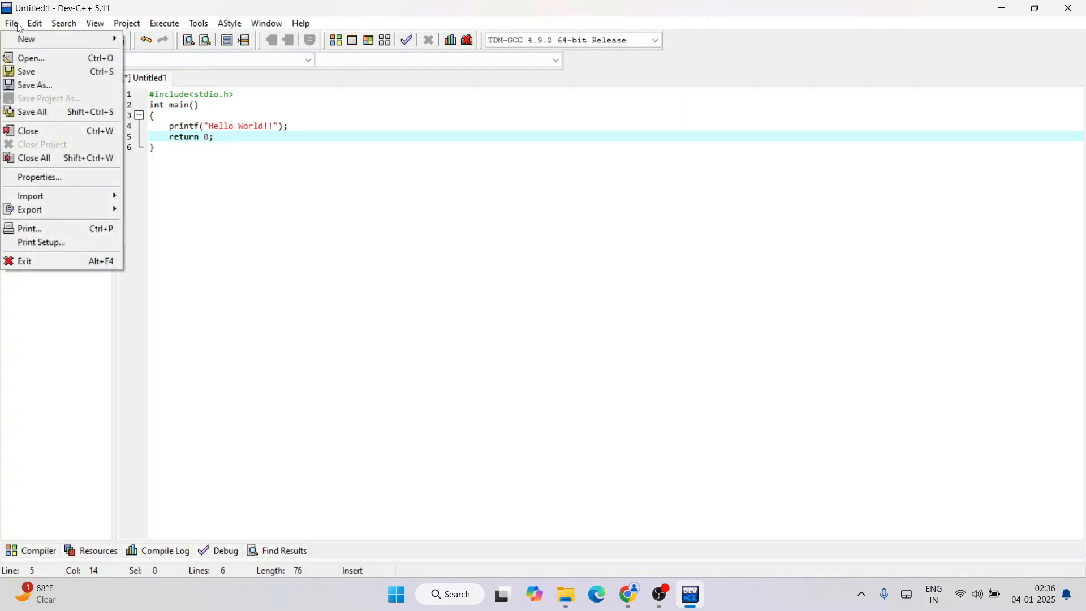
pyautogui.click(39, 111)
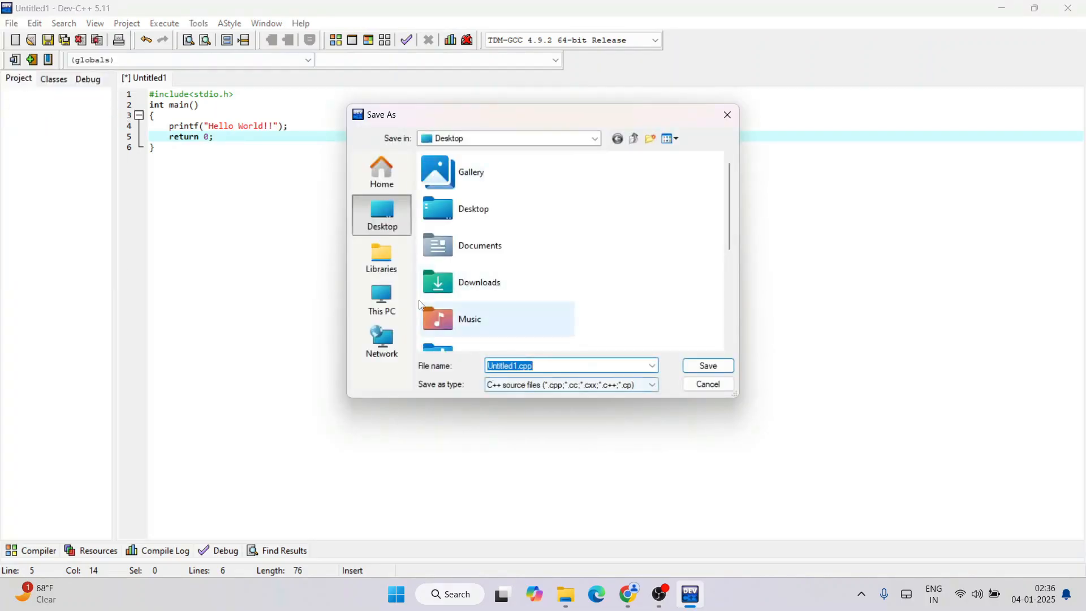
pyautogui.click(521, 366)
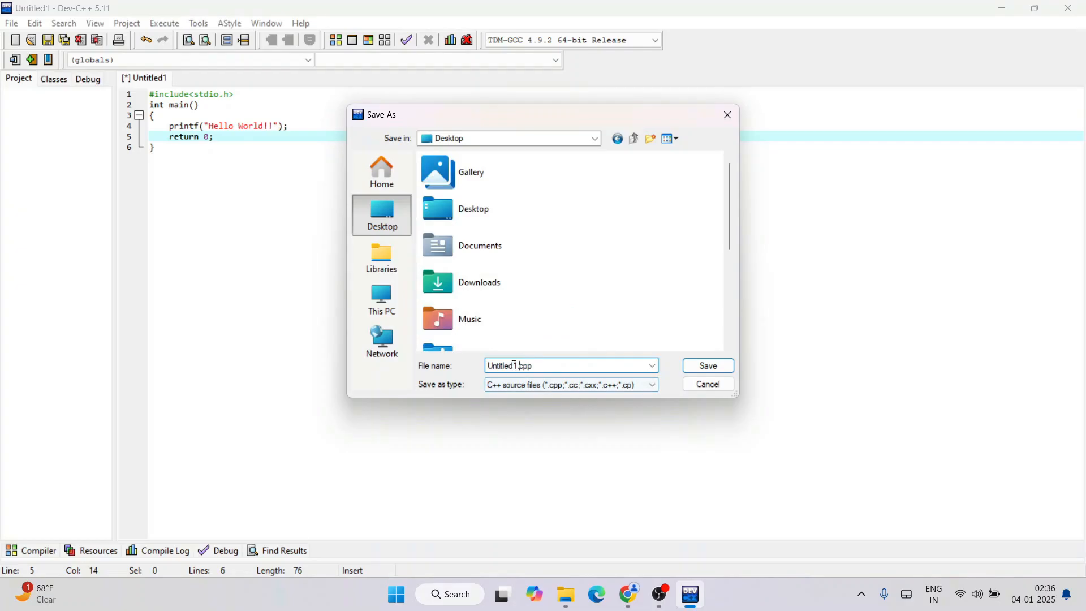
pyautogui.doubleClick(522, 366)
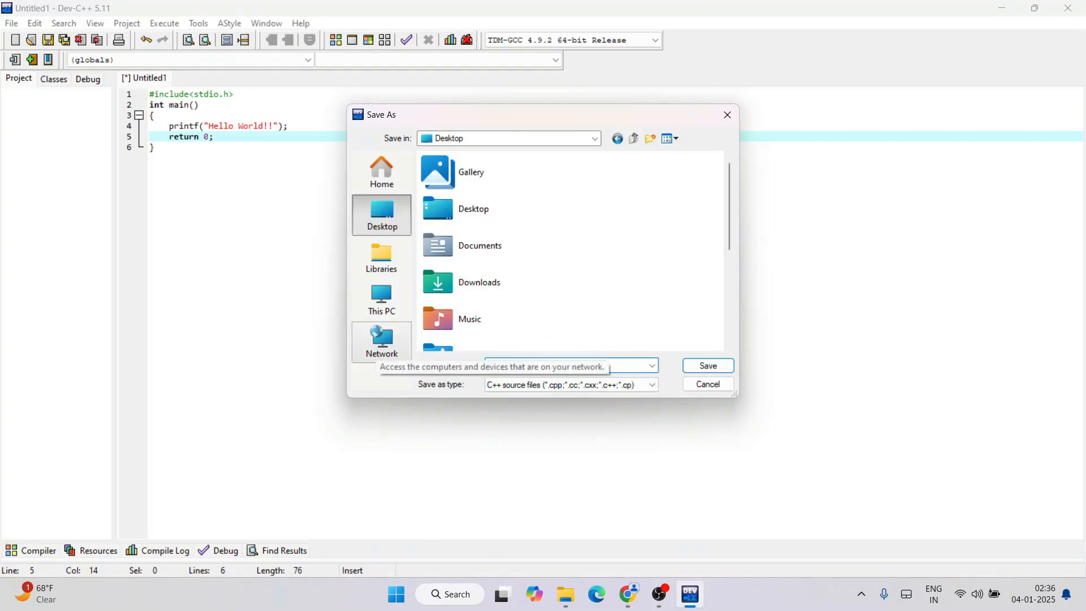
pyautogui.write('program')
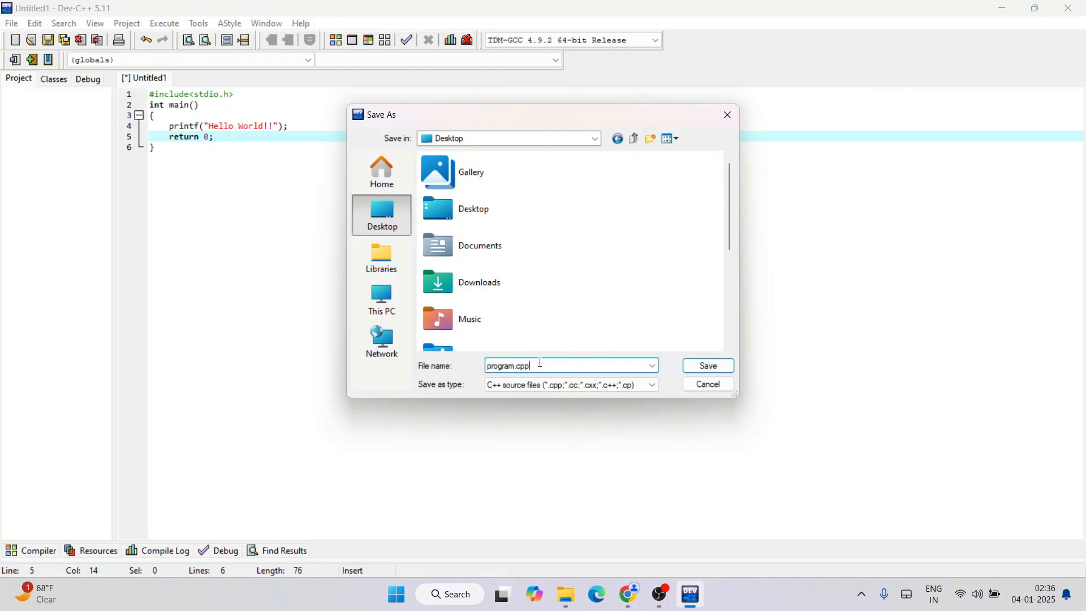
pyautogui.hotkey('shift', 'Left')
pyautogui.hotkey('shift', 'Left')
pyautogui.press('BackSpace')
pyautogui.click(711, 366)
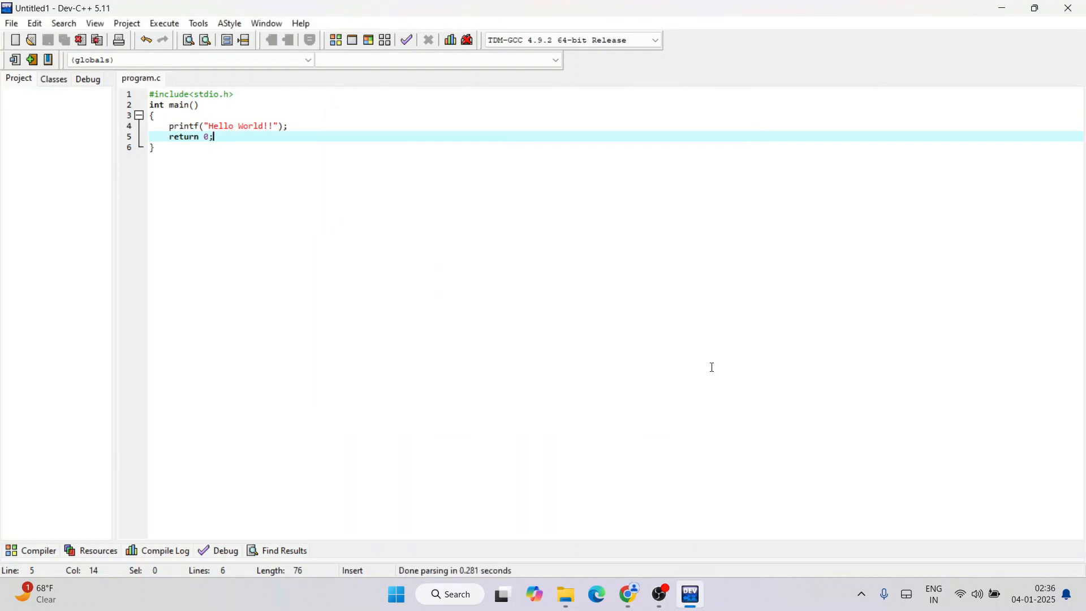
# Compile and run program.c, and move the console window clear of the source code.
pyautogui.press('Down')
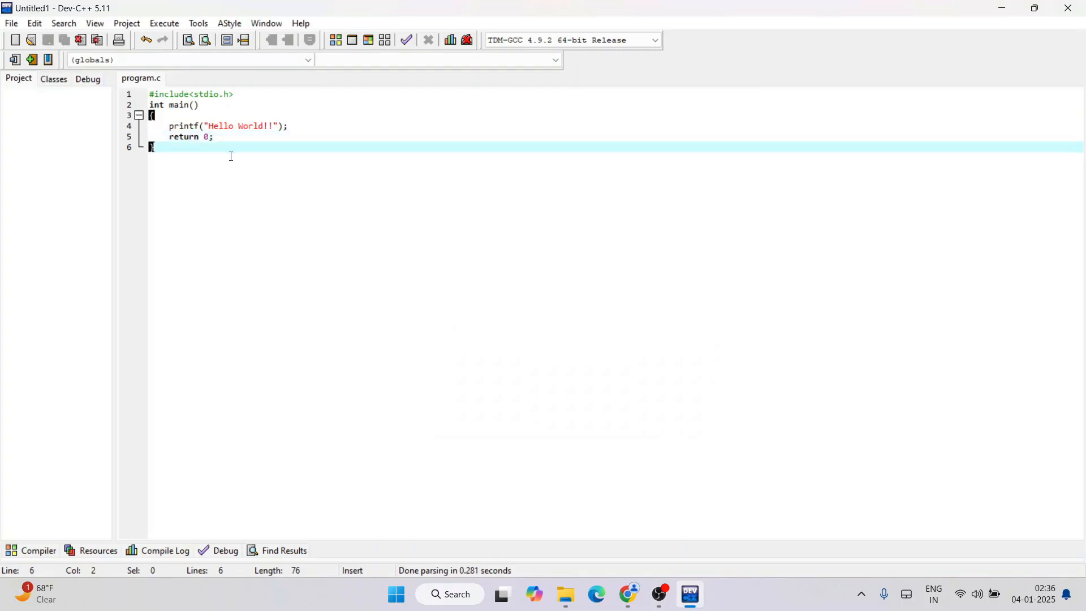
pyautogui.moveTo(225, 168); pyautogui.dragTo(146, 98)
pyautogui.click(270, 162)
pyautogui.click(370, 41)
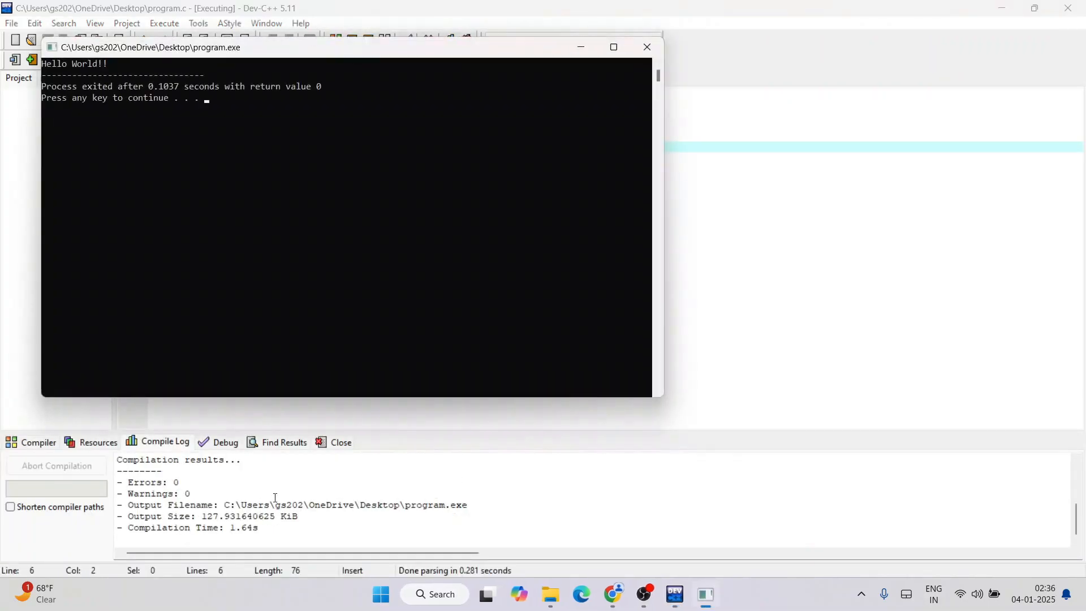
pyautogui.moveTo(182, 51); pyautogui.dragTo(552, 102)
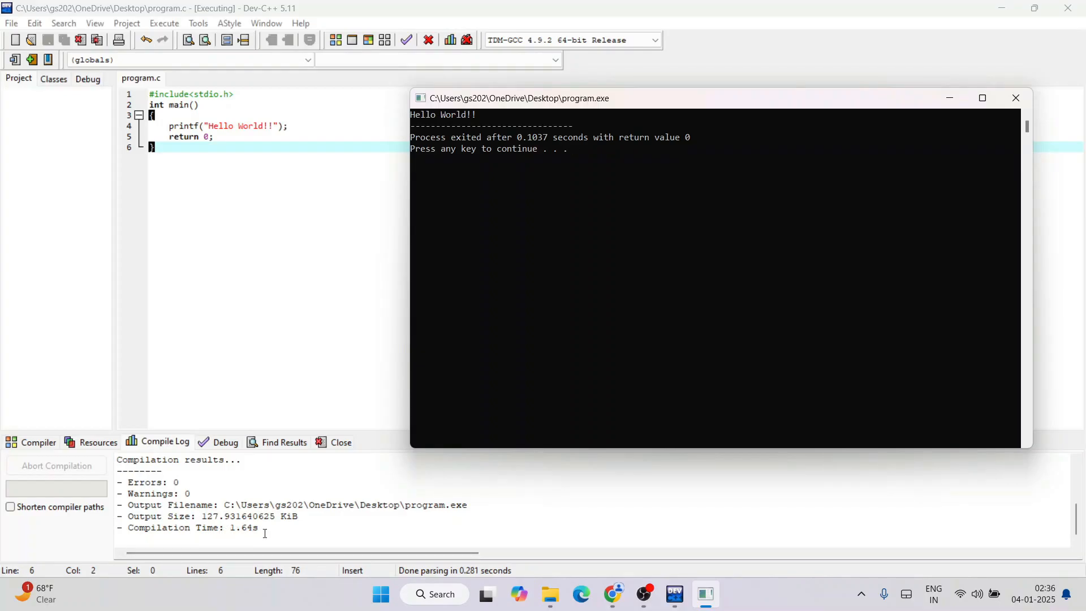
# Examine the program's printed output in the console and dismiss the finished run.
pyautogui.click(476, 112)
pyautogui.moveTo(476, 113); pyautogui.dragTo(412, 116)
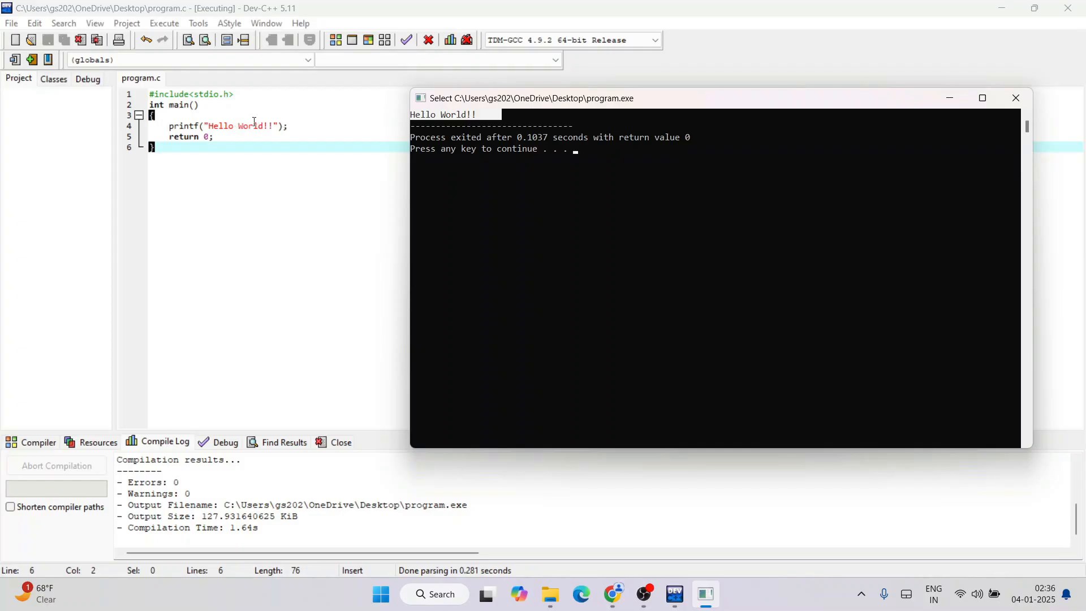
pyautogui.click(484, 116)
pyautogui.moveTo(535, 125); pyautogui.dragTo(562, 116)
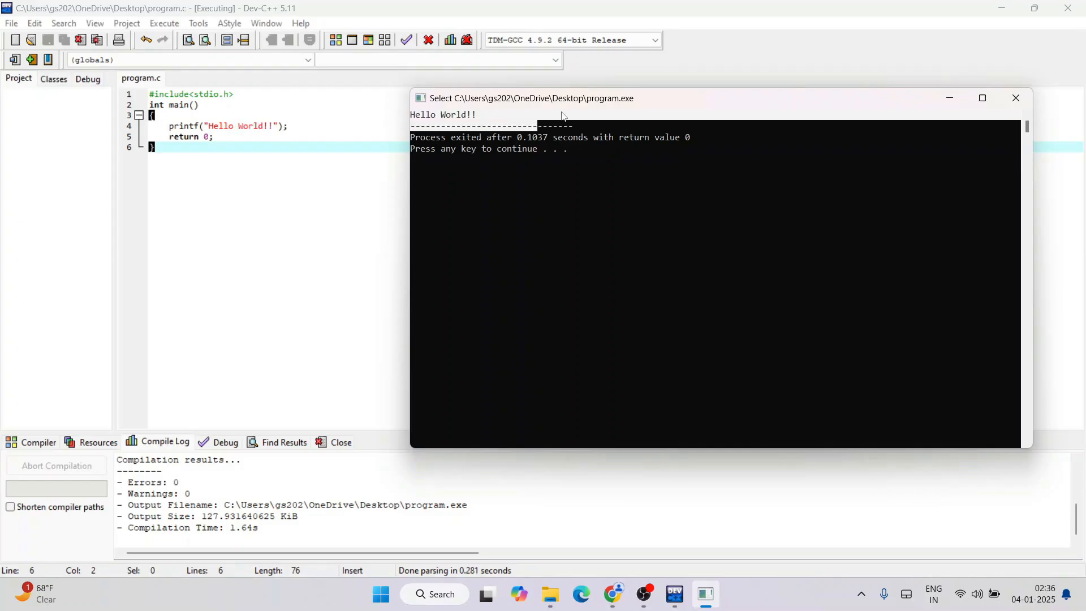
pyautogui.click(643, 159)
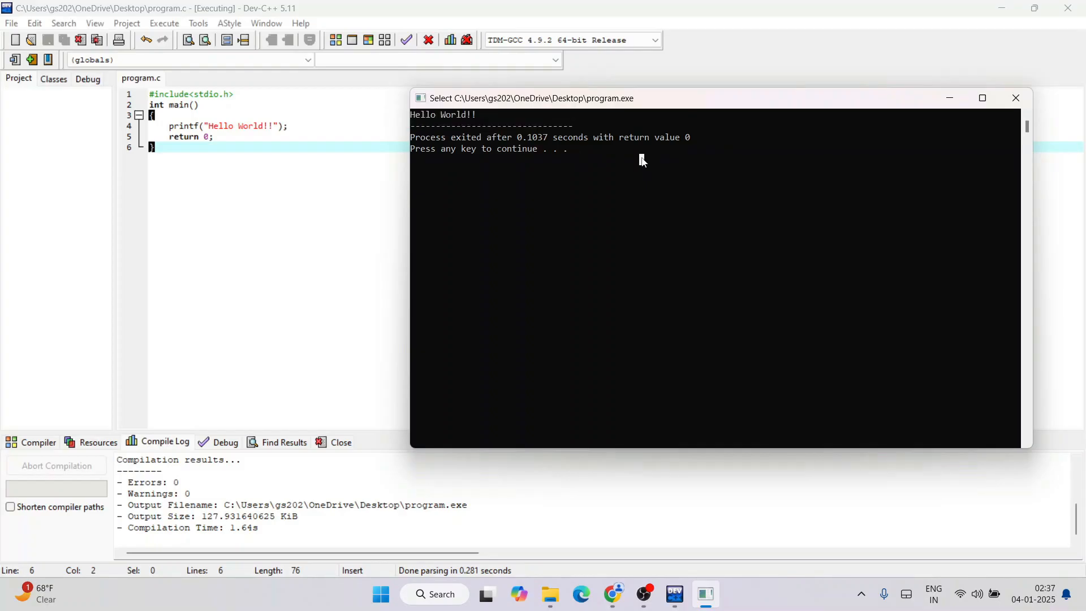
pyautogui.press('Return')
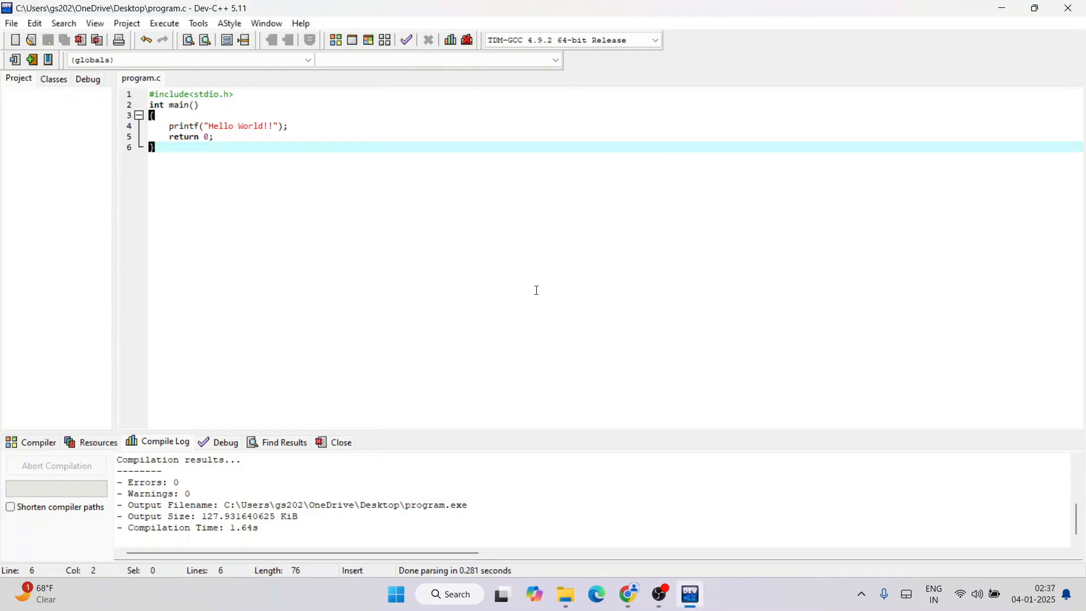
pyautogui.click(254, 124)
pyautogui.moveTo(249, 165); pyautogui.dragTo(126, 34)
pyautogui.click(282, 180)
pyautogui.click(12, 23)
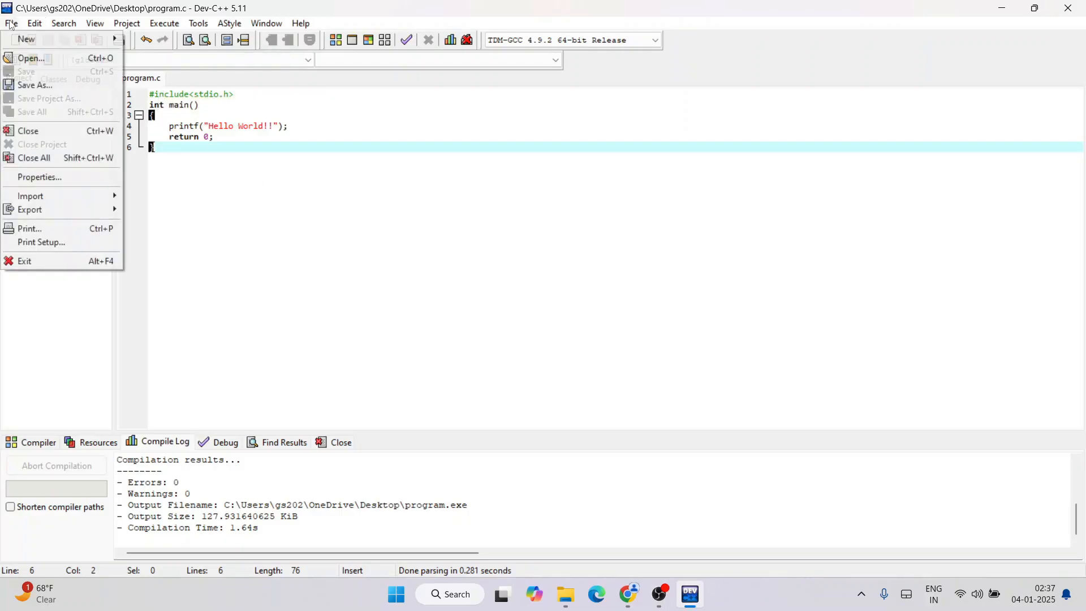
pyautogui.click(35, 85)
pyautogui.click(530, 366)
pyautogui.write('pp')
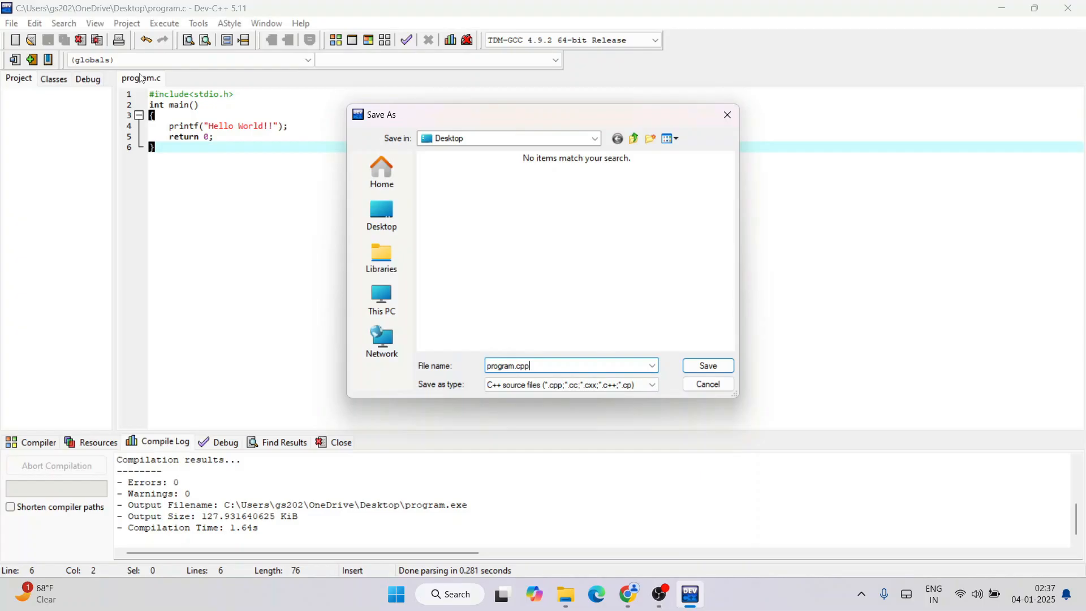
pyautogui.press('BackSpace')
pyautogui.click(708, 384)
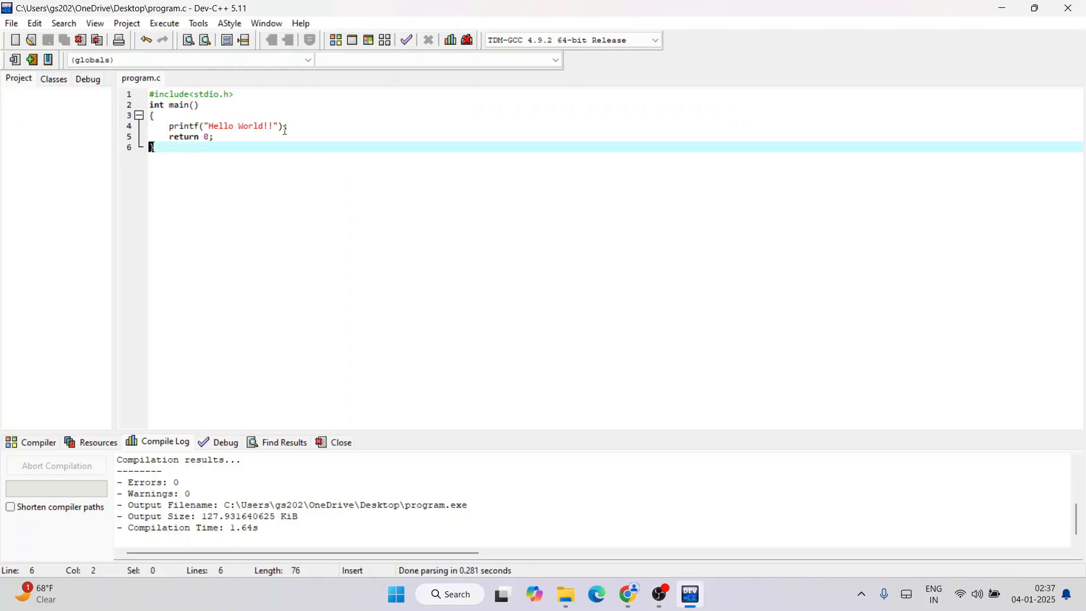
pyautogui.click(323, 130)
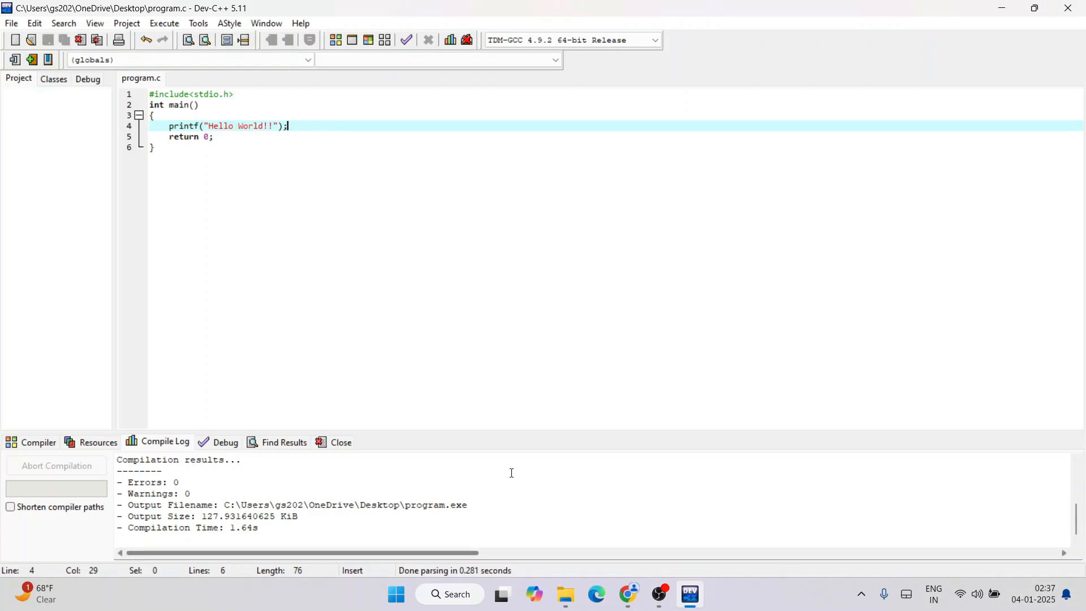
# Switch to Chrome, look over the Geeky Syntax and Geeky Script Vlogs channel pages, and return to Dev-C++.
pyautogui.click(627, 594)
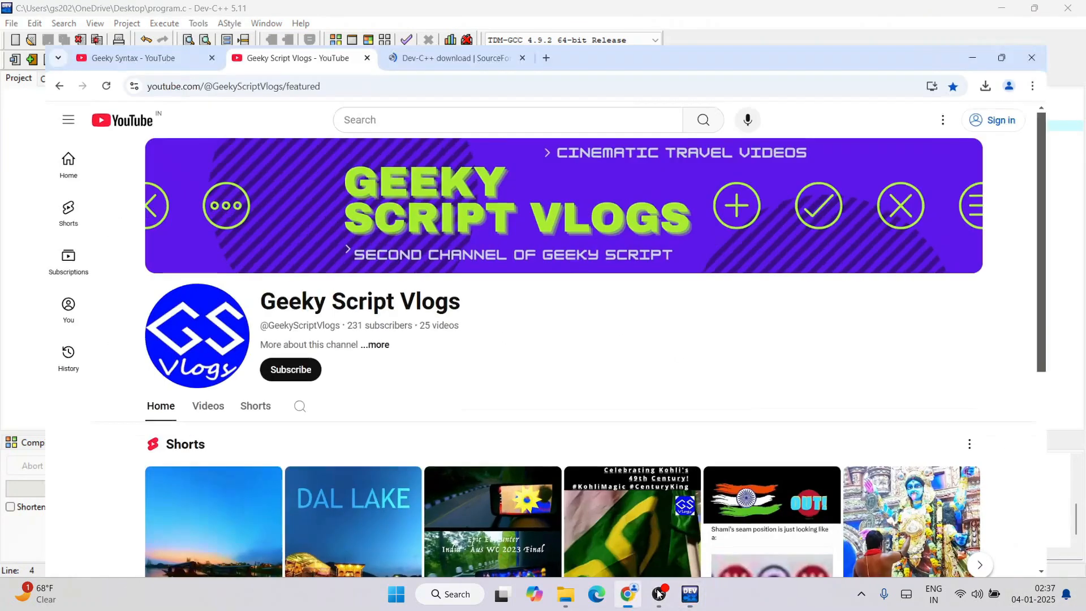
pyautogui.click(86, 16)
pyautogui.scroll(4, 319, 186)
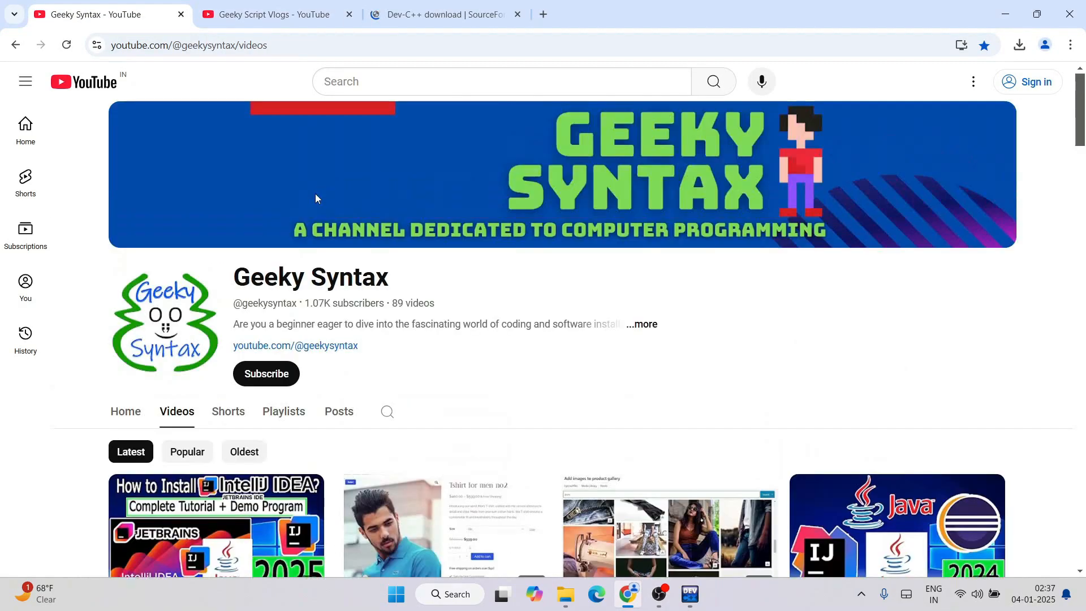
pyautogui.moveTo(234, 277); pyautogui.dragTo(502, 291)
pyautogui.click(504, 296)
pyautogui.scroll(-10, 503, 293)
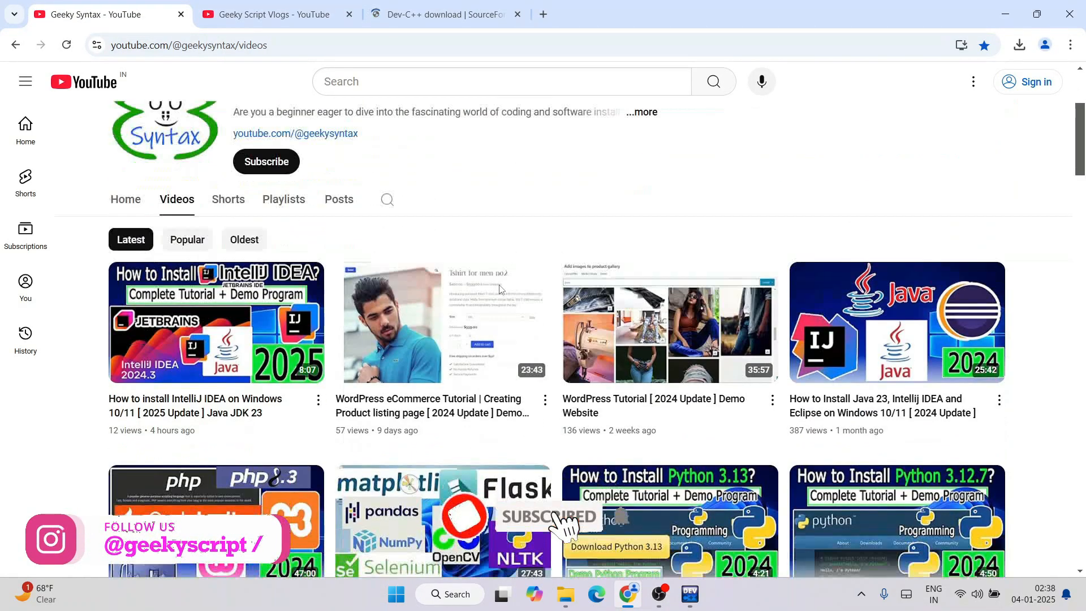
pyautogui.click(294, 17)
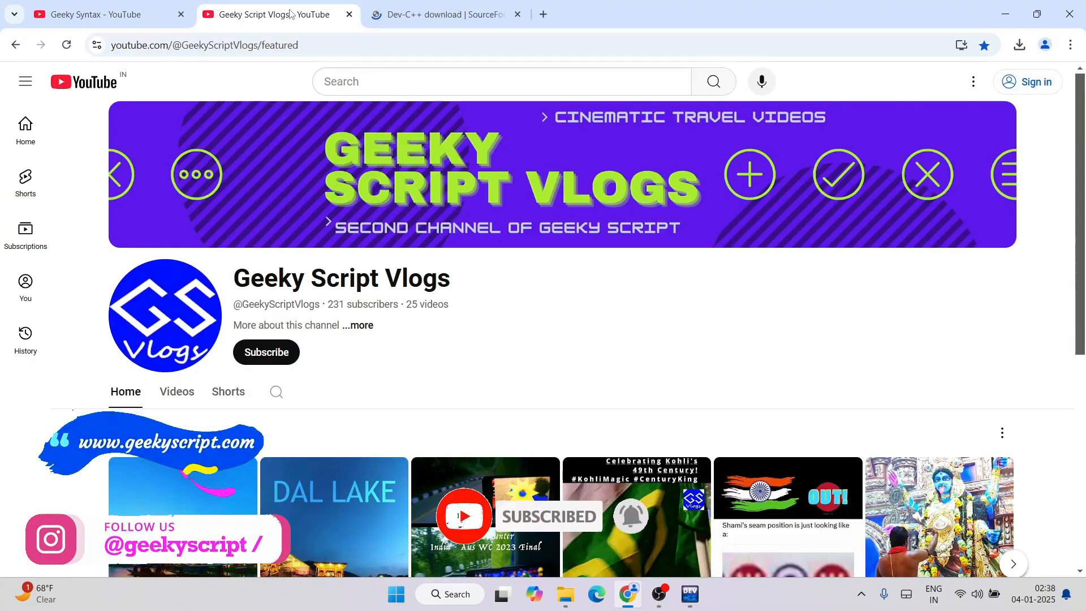
pyautogui.click(1005, 17)
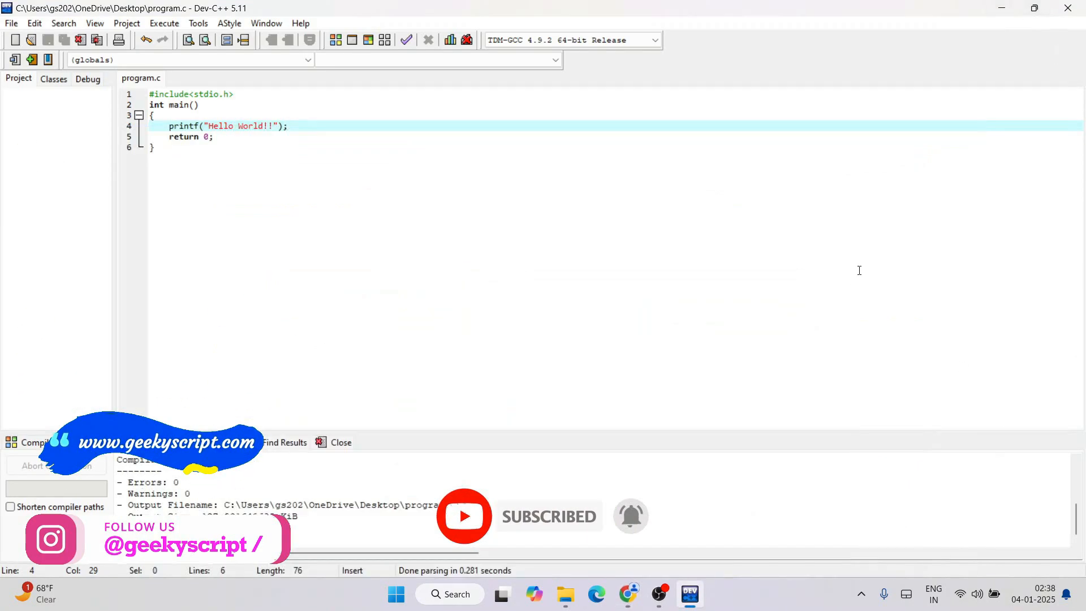